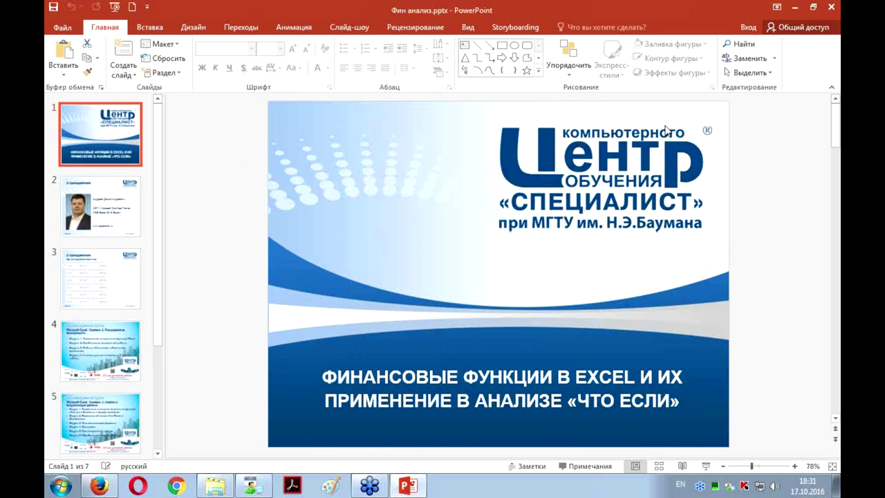
Display the «О преподавателе» instructor slide and switch the keyboard input language to Russian
{"action": "left_click", "coordinate": [142, 201]}
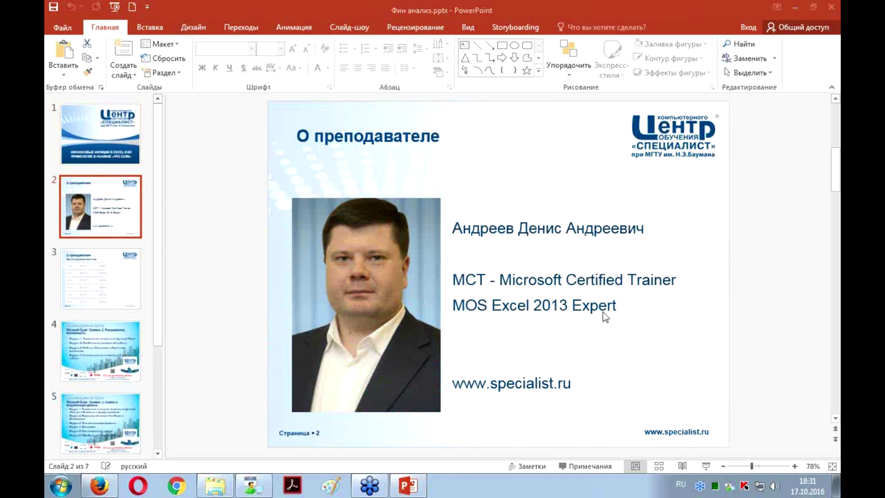
{"action": "key", "text": "alt+shift"}
{"action": "key", "text": "alt+shift"}
View the course schedule slide, then return to the title slide
{"action": "left_click", "coordinate": [101, 283]}
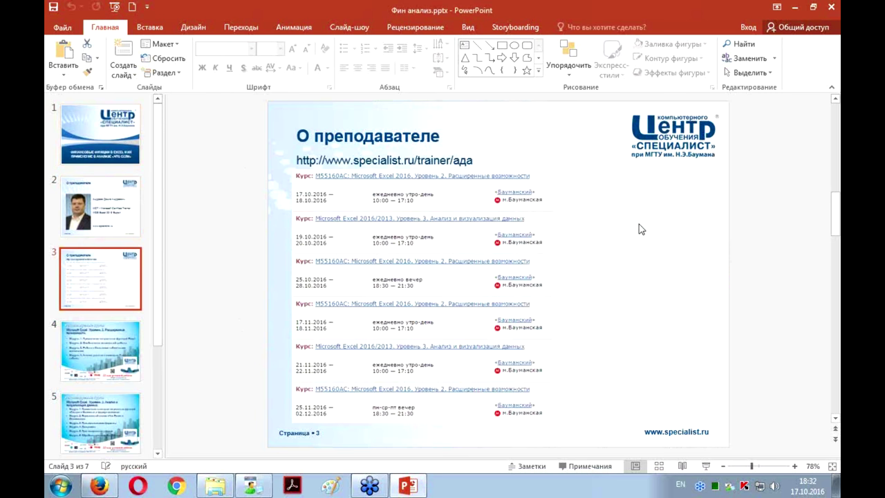
{"action": "key", "text": "Page_Up"}
{"action": "key", "text": "Page_Up"}
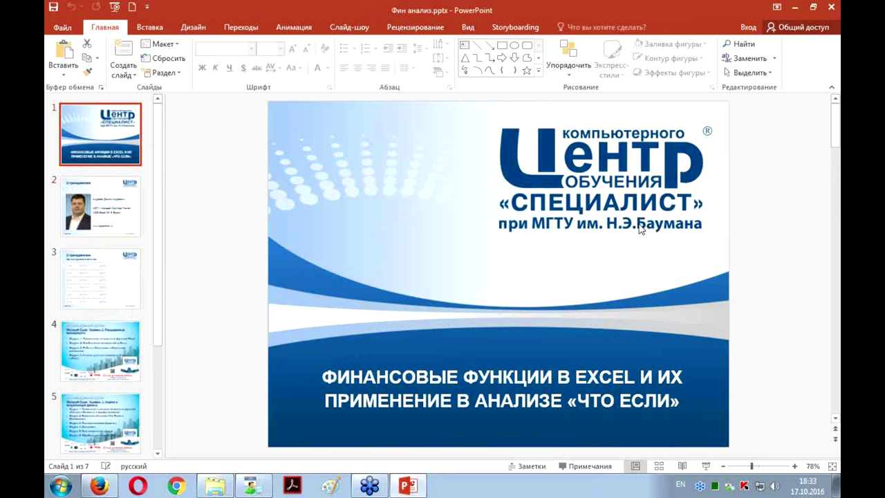
Minimize the presentation, reposition the РВ 17 окт folder window, and open Финансовые функции.xlsx
{"action": "left_click", "coordinate": [795, 7]}
{"action": "left_click_drag", "start_coordinate": [394, 112], "coordinate": [399, 164]}
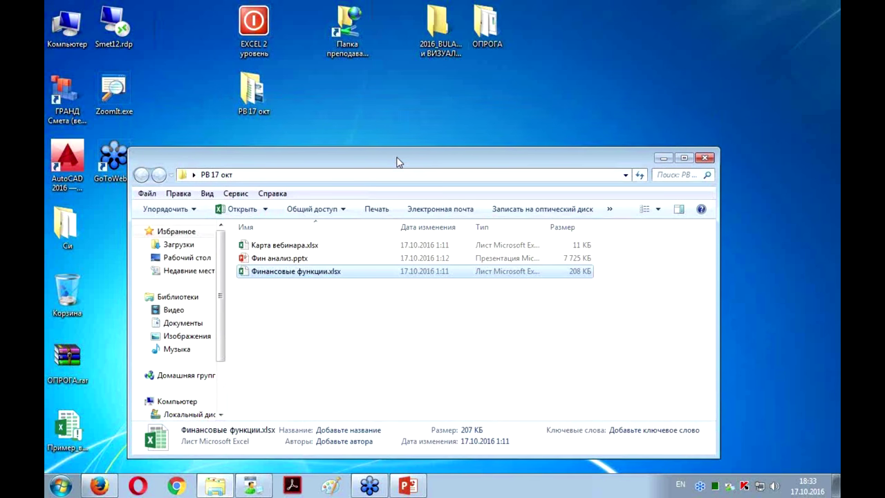
{"action": "left_click", "coordinate": [344, 31]}
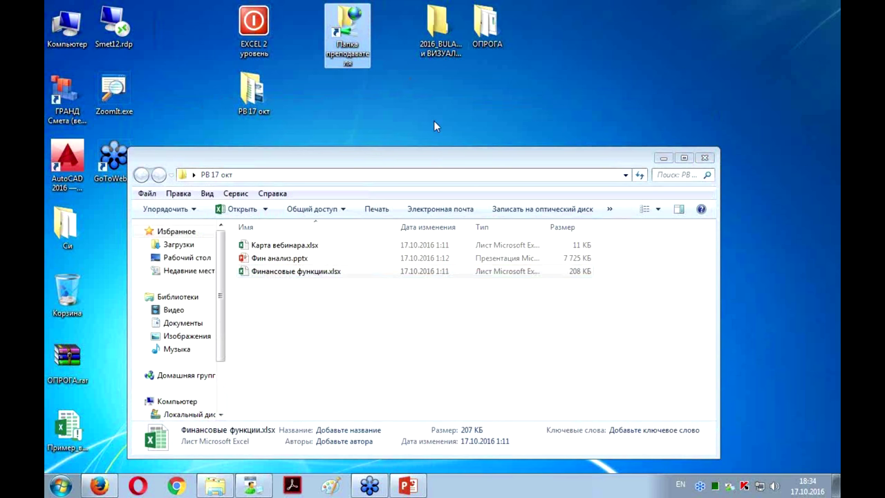
{"action": "left_click_drag", "start_coordinate": [390, 166], "coordinate": [396, 119]}
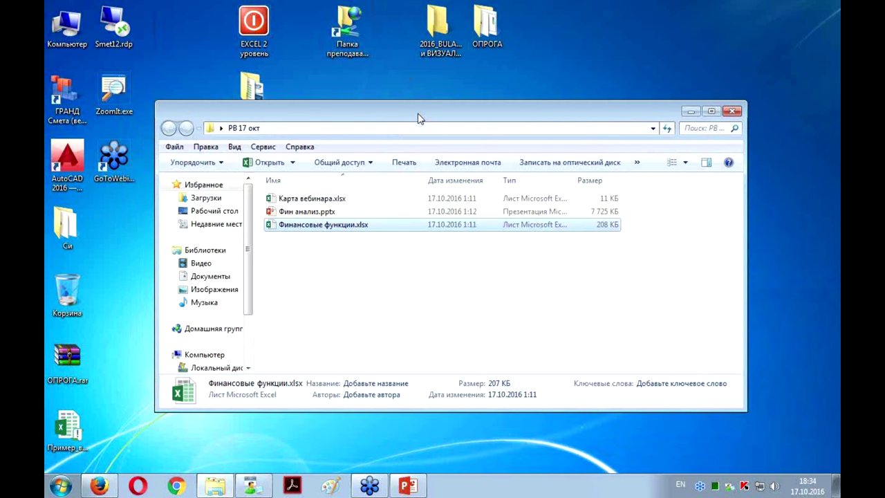
{"action": "double_click", "coordinate": [290, 228]}
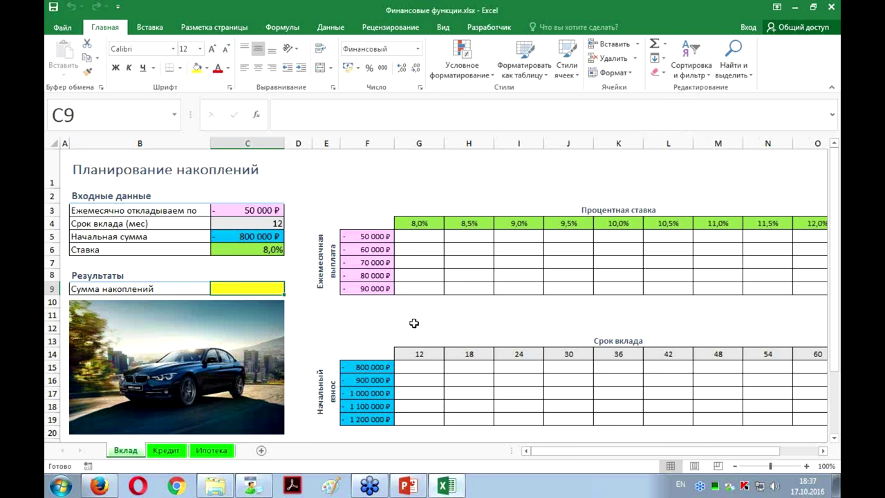
Begin the future-value formula in C9 by typing =бс(
{"action": "type", "text": "="}
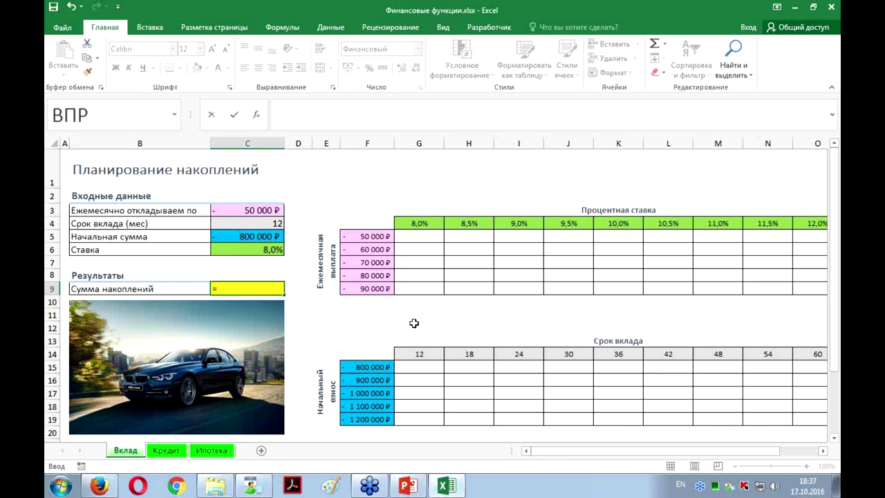
{"action": "type", "text": "бс"}
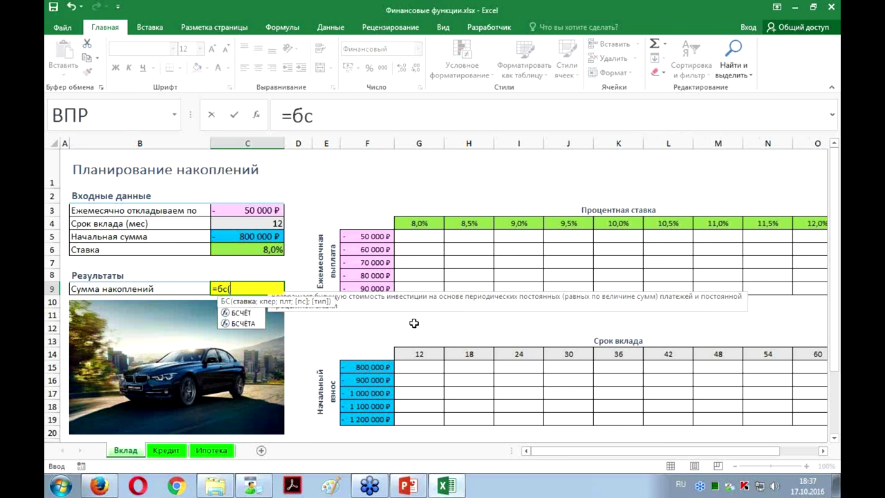
{"action": "type", "text": "("}
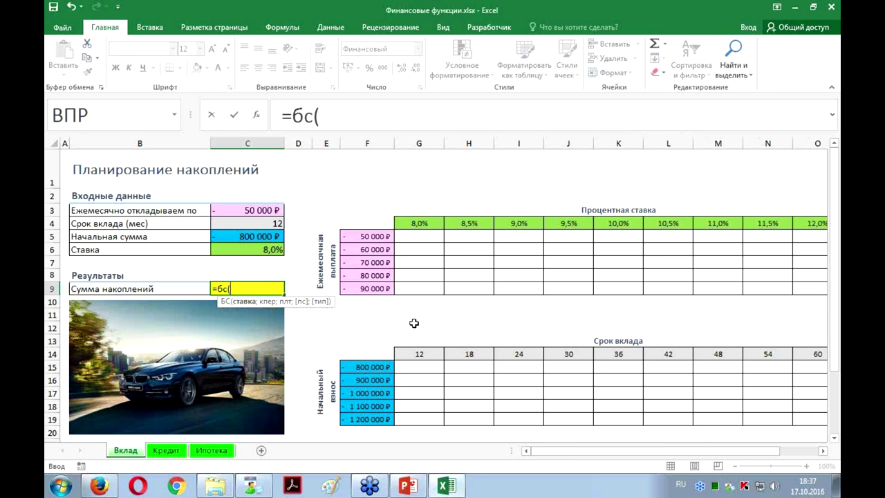
Enter the monthly rate C6/12 and the term C4 as the first БС arguments
{"action": "left_click", "coordinate": [245, 252]}
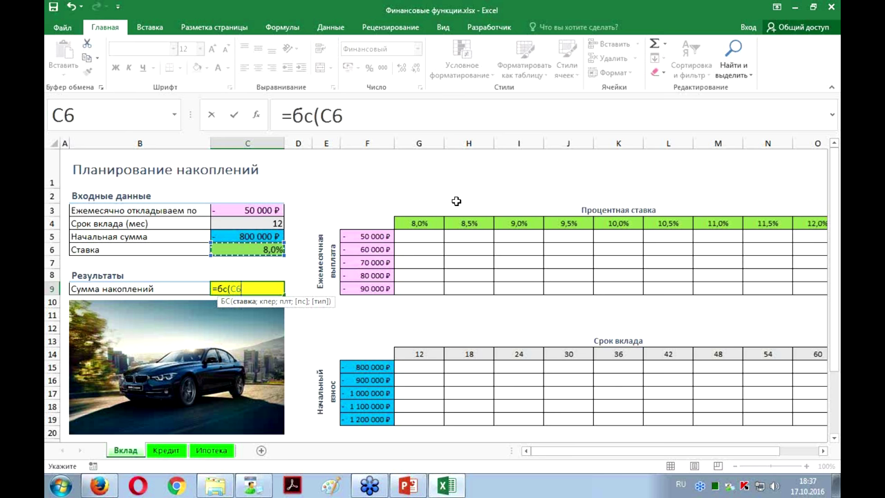
{"action": "type", "text": "/"}
{"action": "type", "text": "12"}
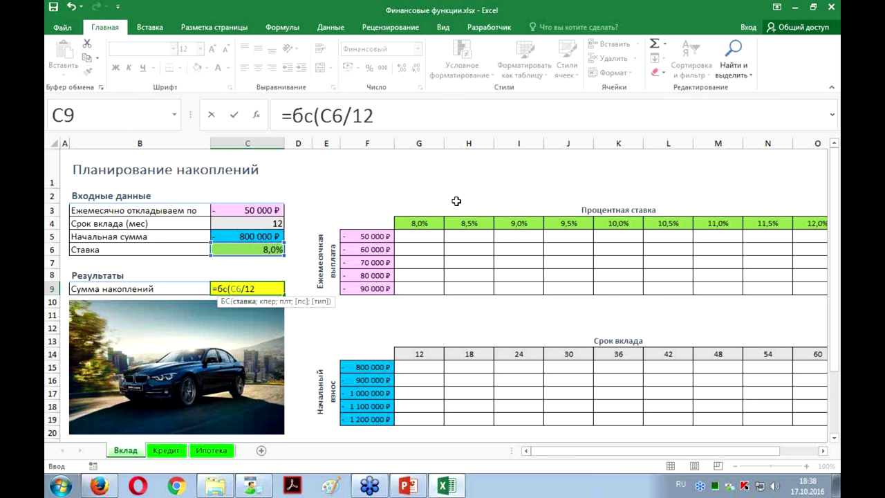
{"action": "type", "text": ";"}
{"action": "left_click", "coordinate": [245, 221]}
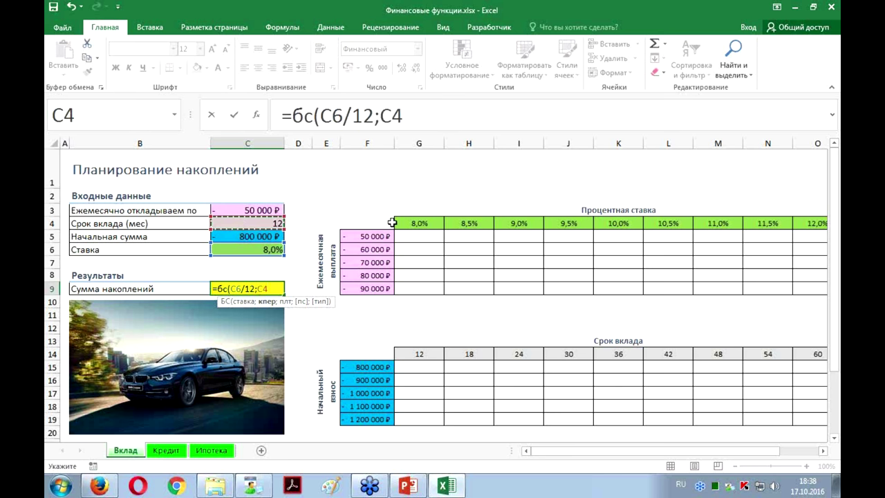
Complete and commit =БС(C6/12;C4;C3;C5;0) in C9, giving 1 488 896 ₽
{"action": "type", "text": ";"}
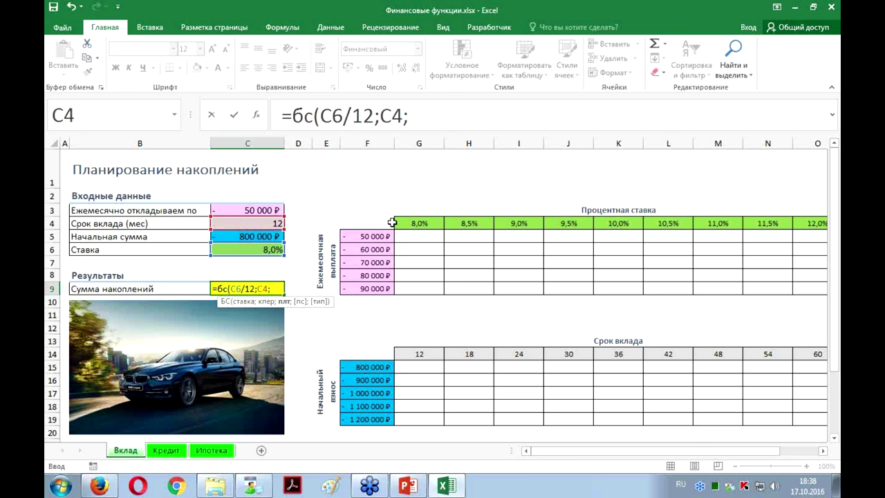
{"action": "left_click", "coordinate": [257, 212]}
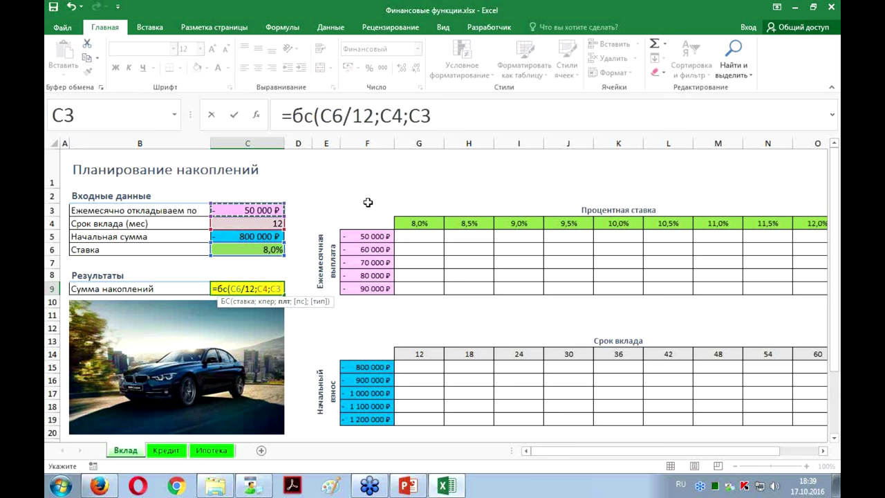
{"action": "type", "text": ";"}
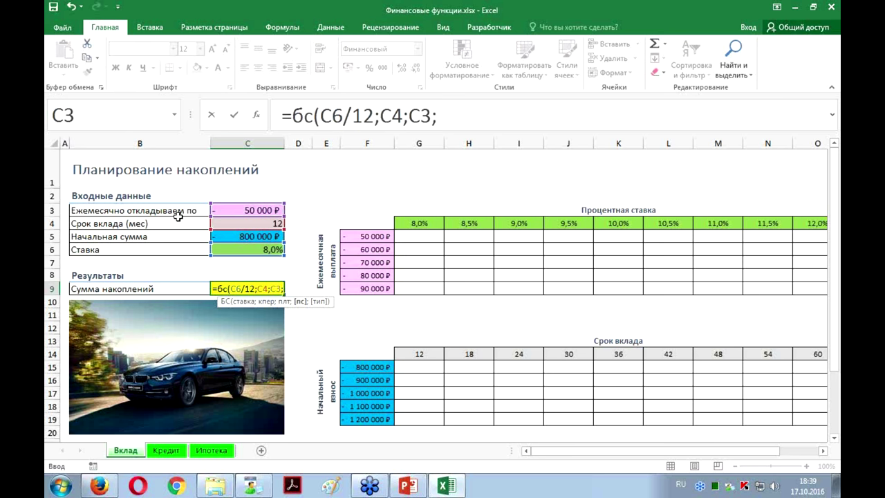
{"action": "left_click", "coordinate": [242, 236]}
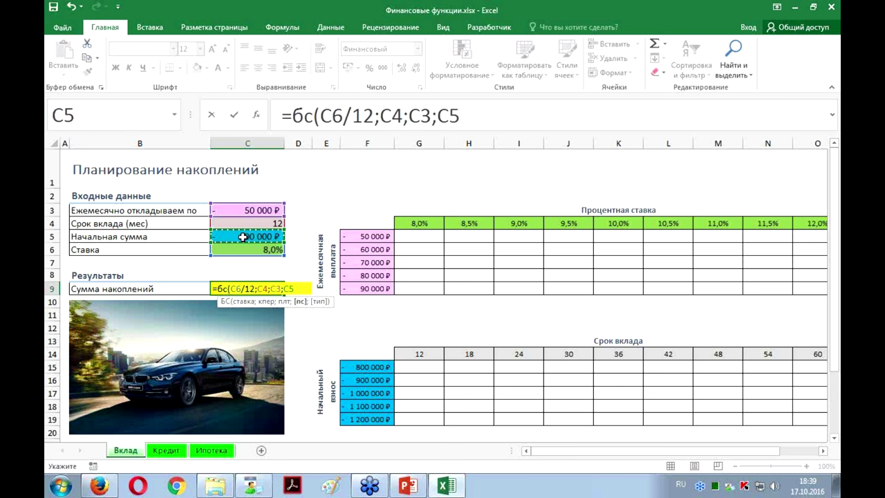
{"action": "type", "text": ";"}
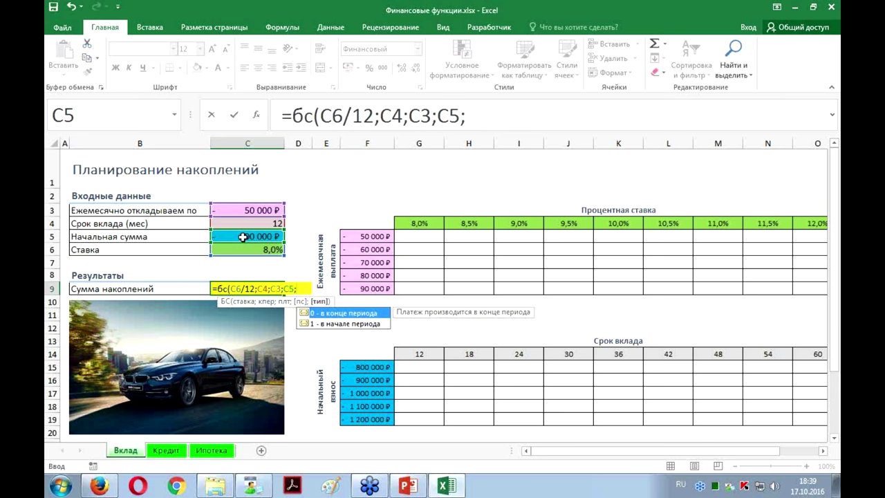
{"action": "type", "text": "0"}
{"action": "type", "text": ")"}
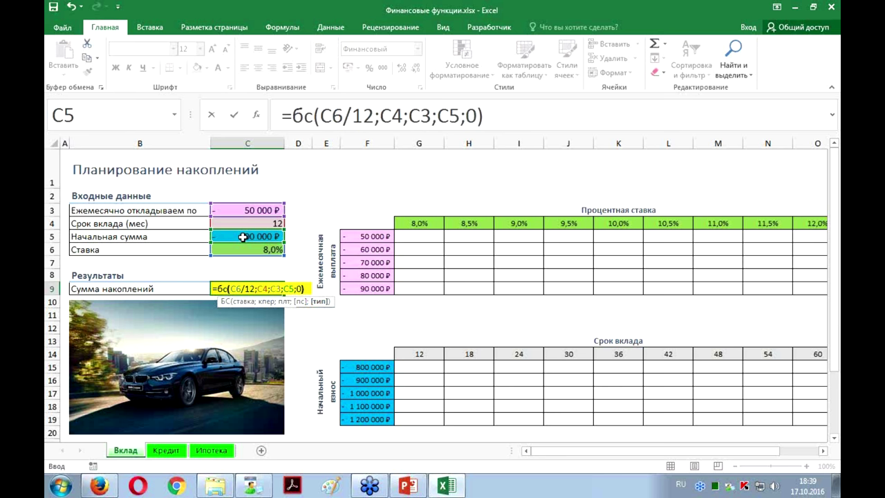
{"action": "key", "text": "ctrl+Return"}
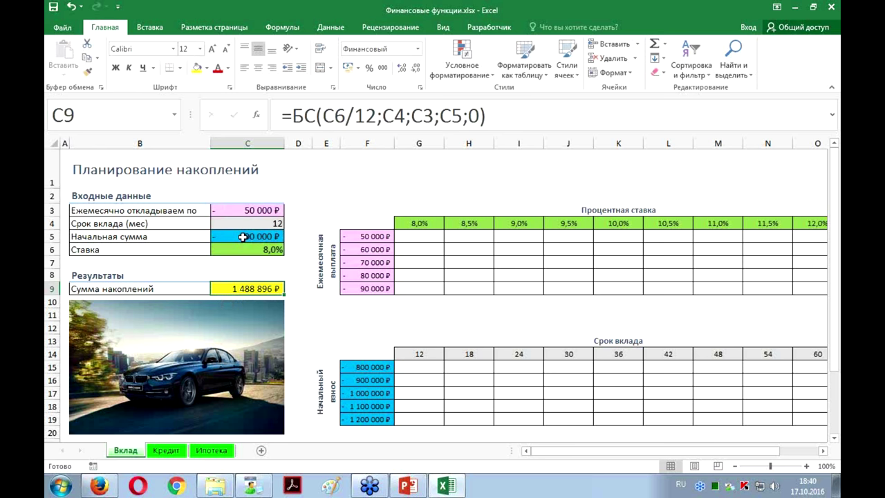
Review the C9 formula without changing it, then select the Ставка rate cell C6
{"action": "key", "text": "F2"}
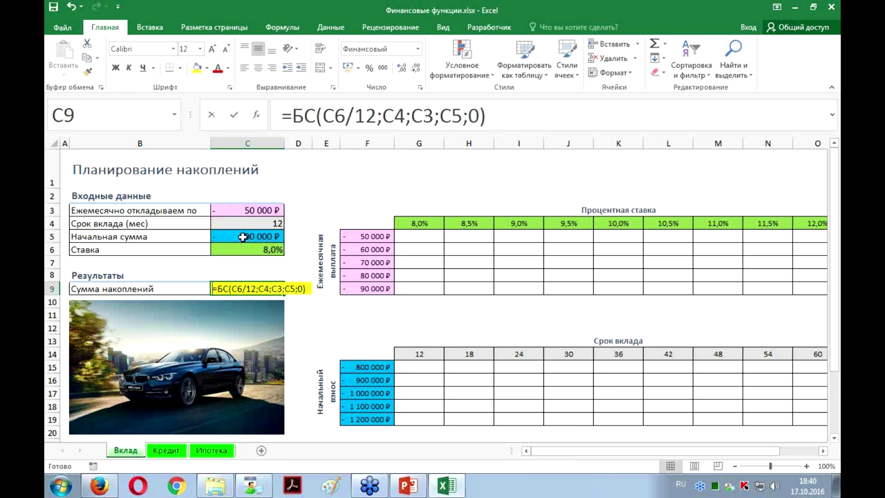
{"action": "key", "text": "Escape"}
{"action": "type", "text": "10"}
{"action": "key", "text": "Escape"}
{"action": "left_click", "coordinate": [228, 254]}
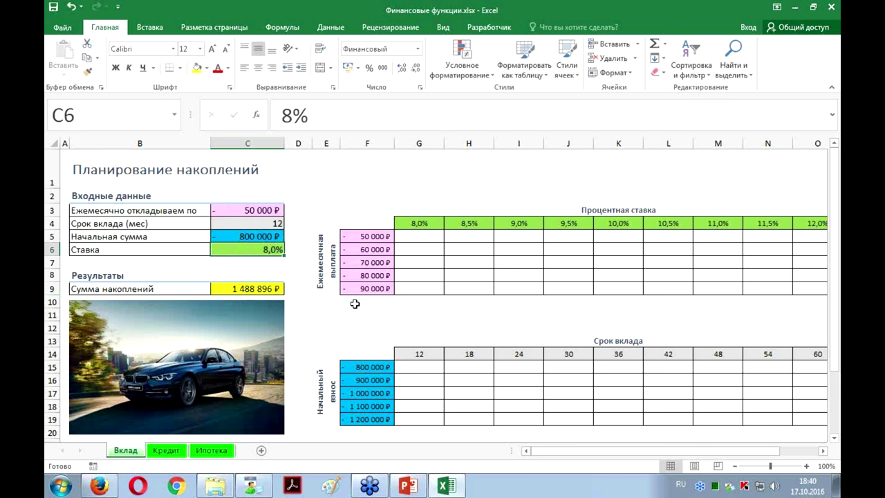
Set the rate to 10%, try a 24-month term, then settle on 18 months
{"action": "type", "text": "10"}
{"action": "key", "text": "Return"}
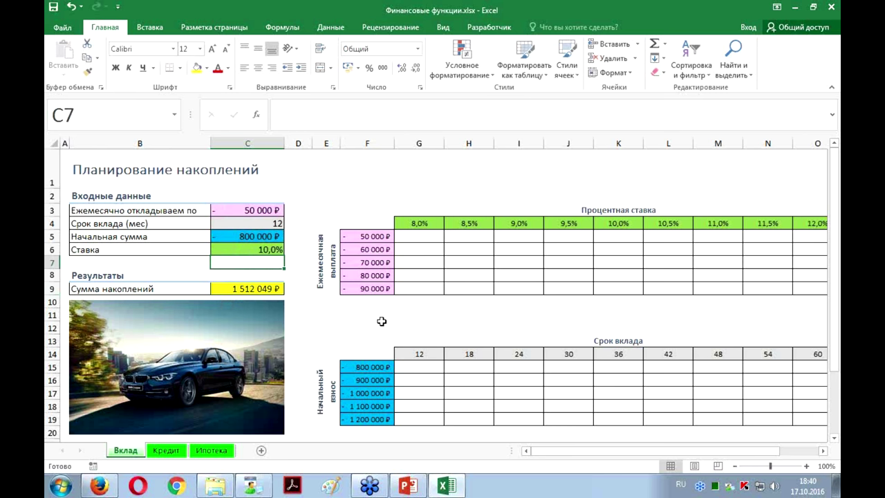
{"action": "key", "text": "Up"}
{"action": "key", "text": "Up"}
{"action": "key", "text": "Up"}
{"action": "type", "text": "2"}
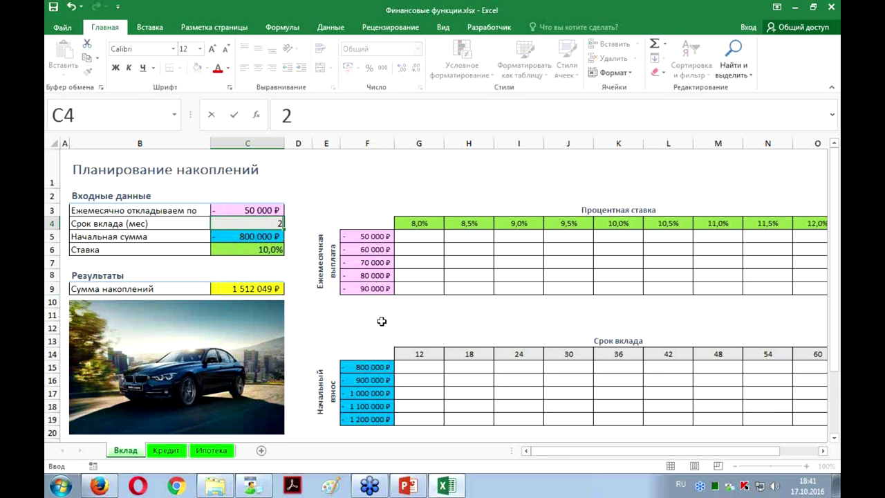
{"action": "type", "text": "4"}
{"action": "key", "text": "Return"}
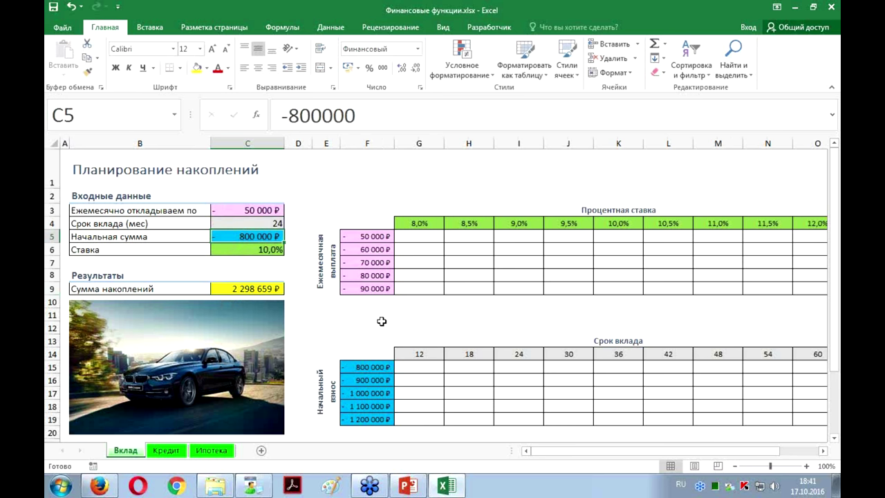
{"action": "key", "text": "Up"}
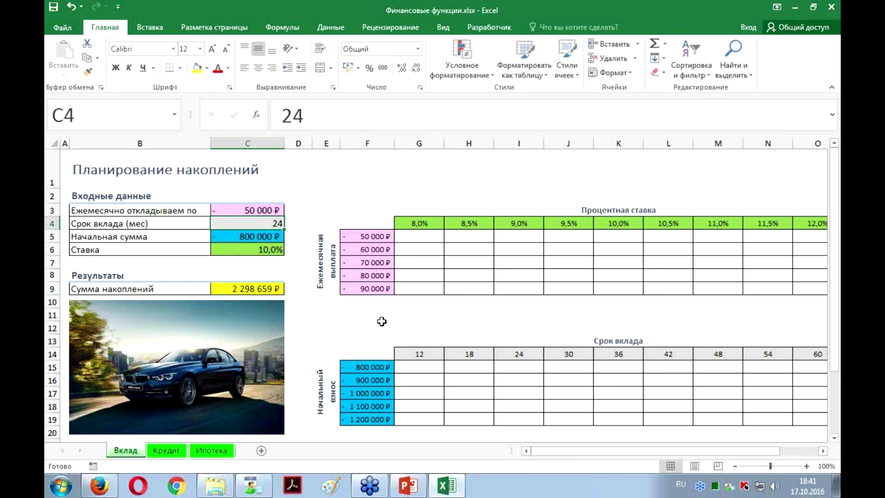
{"action": "type", "text": "18"}
{"action": "key", "text": "Return"}
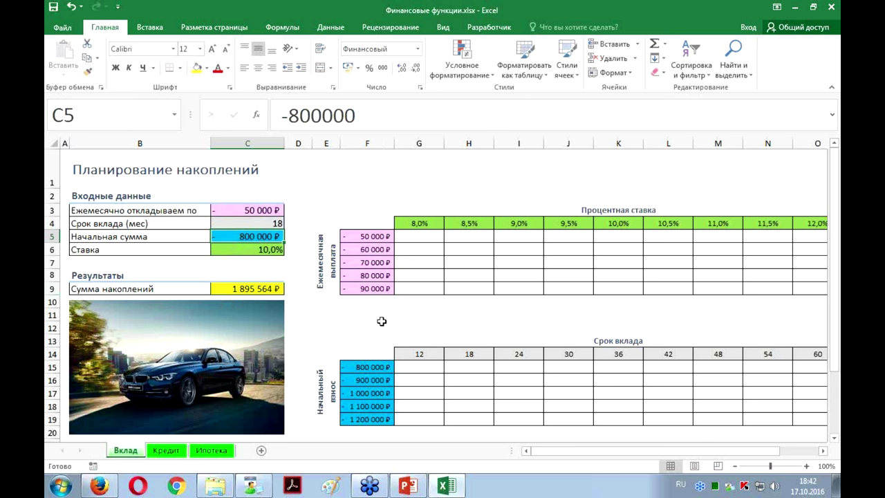
{"action": "left_click", "coordinate": [230, 223]}
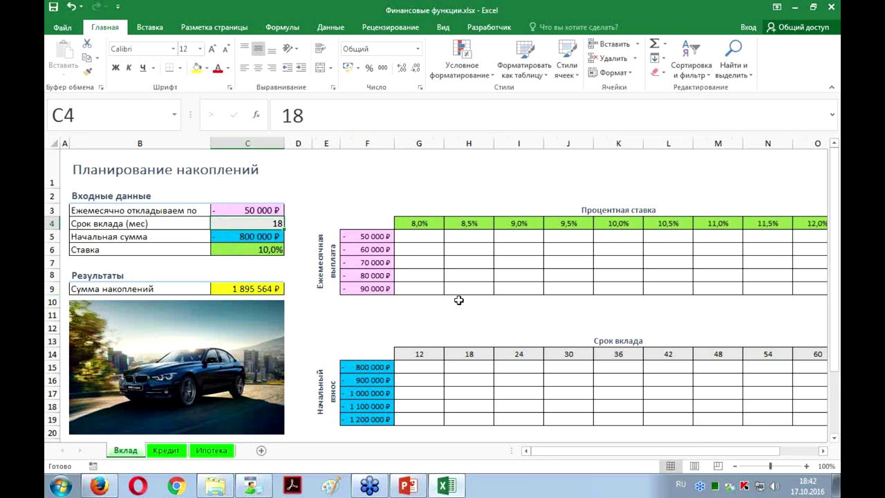
Enter 12 in the term cell C4 and 8 in the rate cell C6
{"action": "type", "text": "12"}
{"action": "key", "text": "Return"}
{"action": "key", "text": "Return"}
{"action": "type", "text": "8"}
{"action": "key", "text": "Return"}
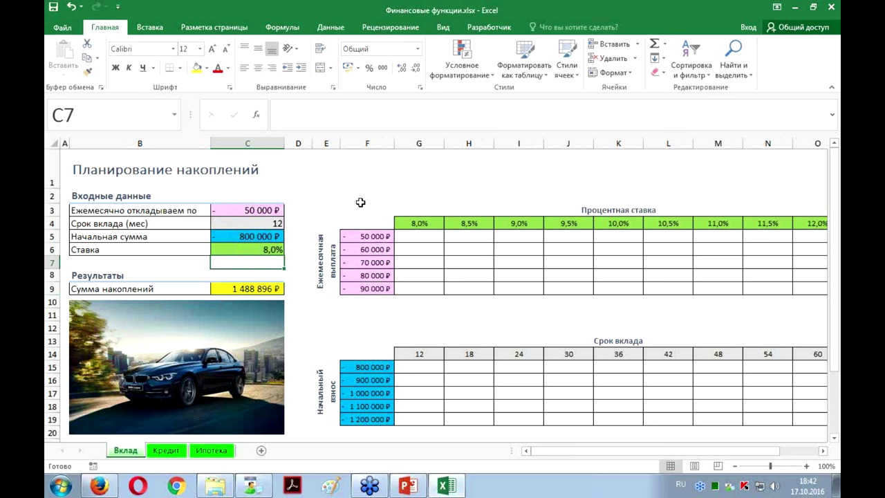
{"action": "left_click", "coordinate": [327, 29]}
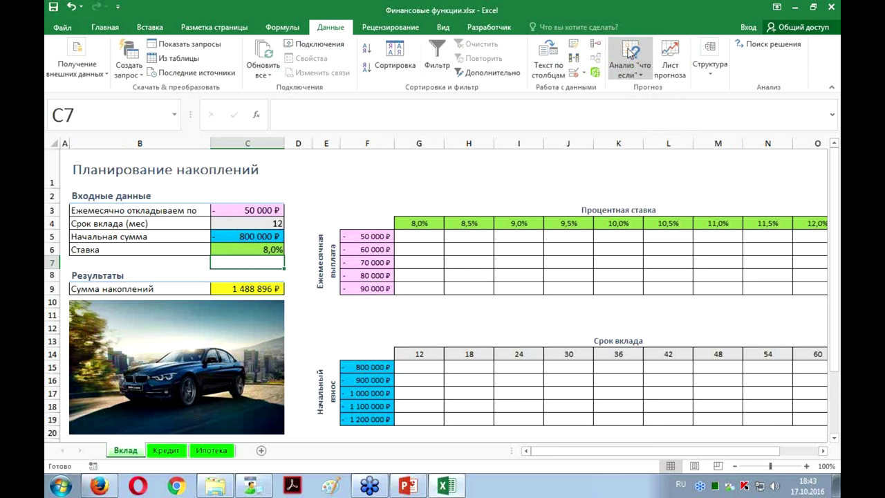
Use Goal Seek to set C9 to 1800000 by changing the monthly deposit C3
{"action": "left_click", "coordinate": [630, 78]}
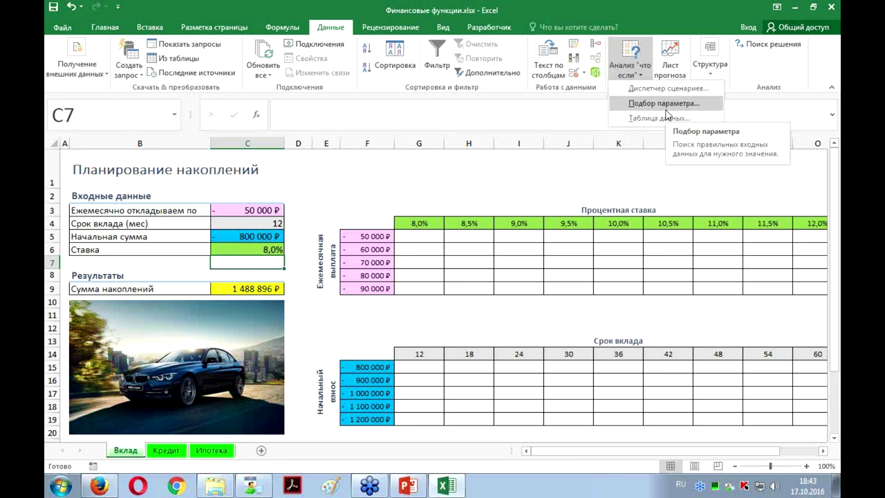
{"action": "left_click", "coordinate": [665, 107]}
{"action": "left_click_drag", "start_coordinate": [486, 263], "coordinate": [423, 172]}
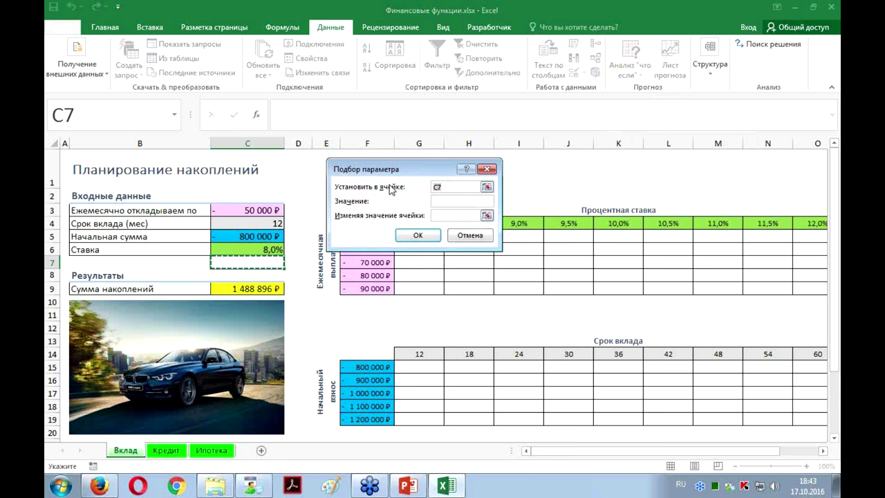
{"action": "left_click", "coordinate": [255, 291]}
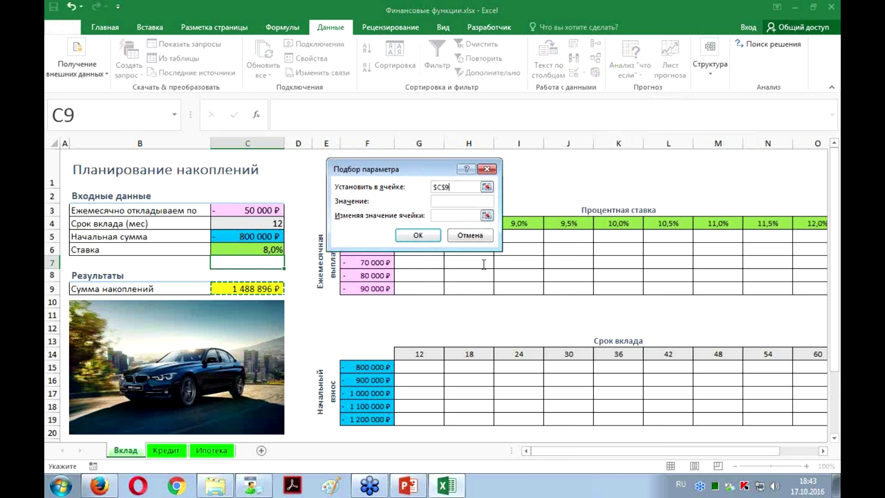
{"action": "left_click", "coordinate": [462, 203]}
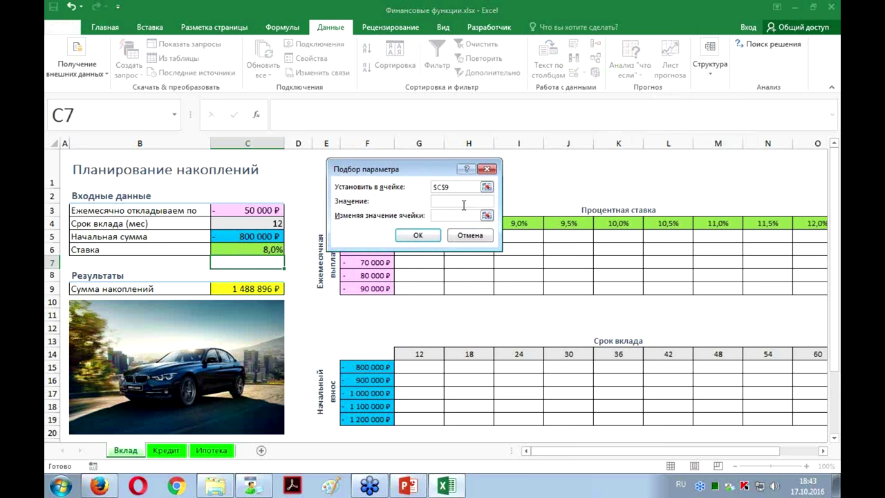
{"action": "type", "text": "1800"}
{"action": "type", "text": "000"}
{"action": "left_click", "coordinate": [456, 216]}
{"action": "left_click", "coordinate": [248, 210]}
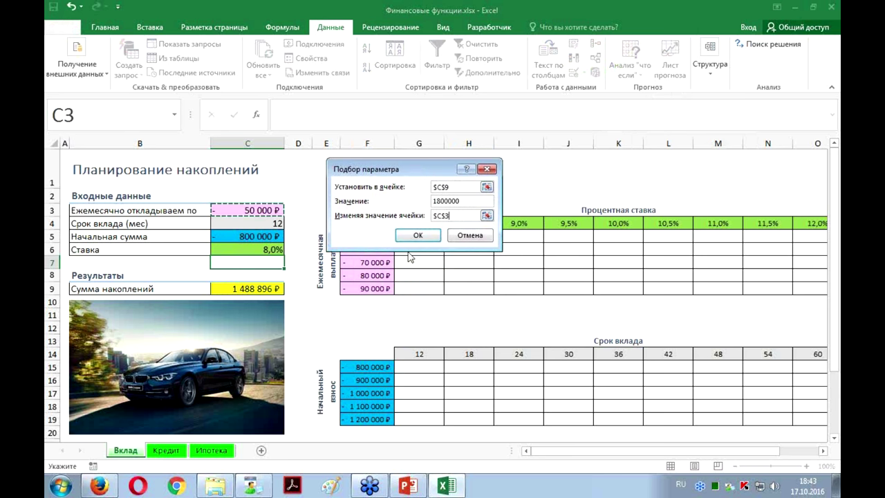
{"action": "left_click", "coordinate": [420, 236]}
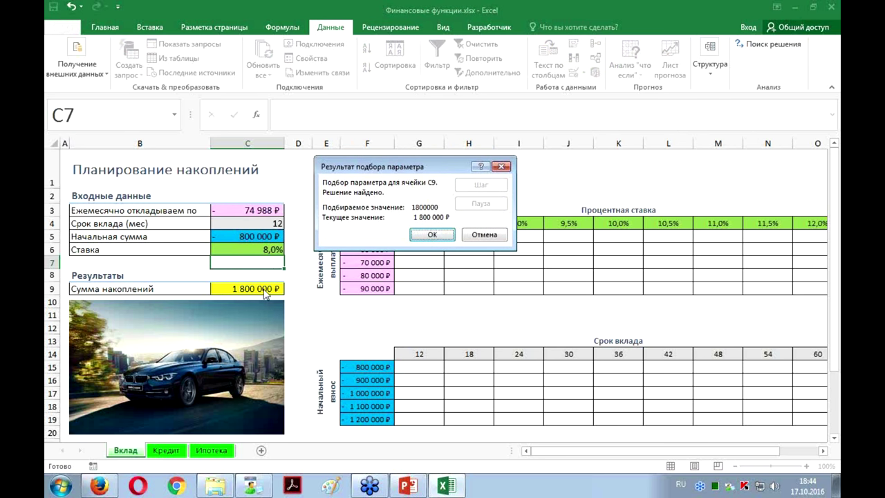
{"action": "left_click", "coordinate": [433, 235]}
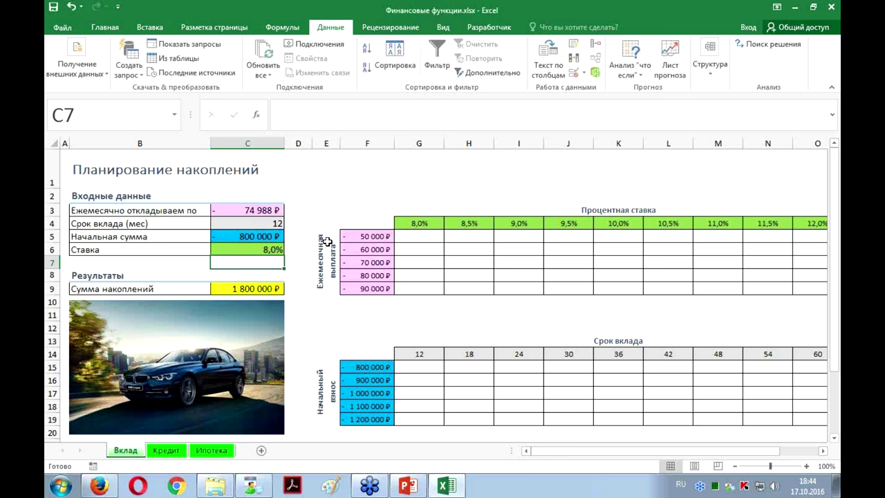
Undo the goal seek result, restoring the 50 000 ₽ monthly deposit and 1 488 896 ₽ total
{"action": "key", "text": "ctrl+z"}
{"action": "left_click", "coordinate": [635, 73]}
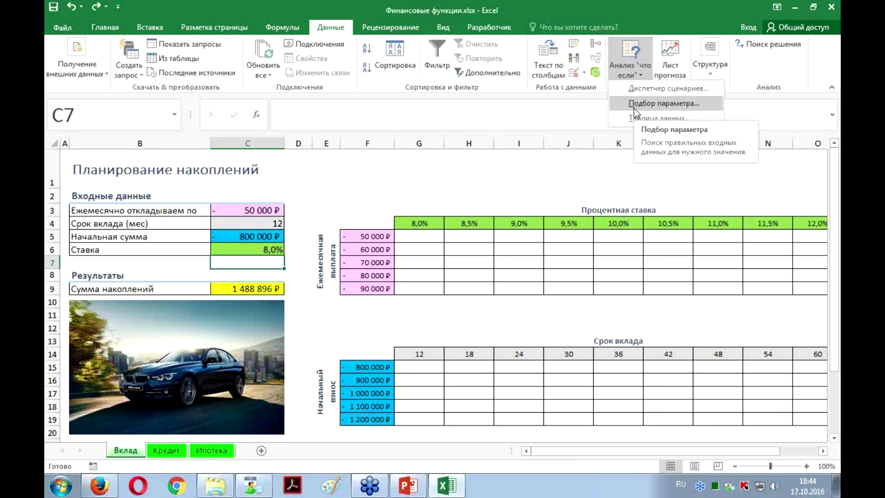
Goal Seek C9 to 1800000 by changing the rate in C6, accepting the 32,5% result
{"action": "left_click", "coordinate": [633, 107]}
{"action": "left_click_drag", "start_coordinate": [427, 170], "coordinate": [402, 198]}
{"action": "left_click", "coordinate": [245, 288]}
{"action": "key", "text": "Tab"}
{"action": "type", "text": "1800000"}
{"action": "left_click", "coordinate": [425, 242]}
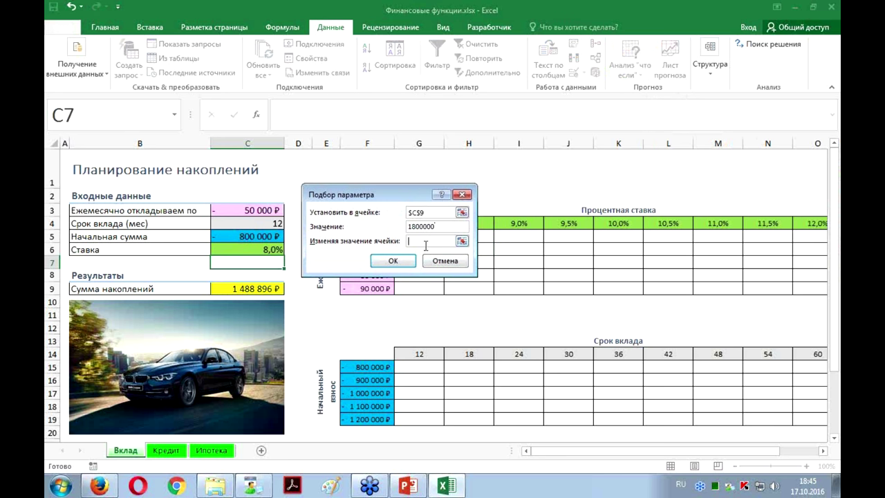
{"action": "left_click", "coordinate": [240, 247]}
{"action": "left_click", "coordinate": [393, 261]}
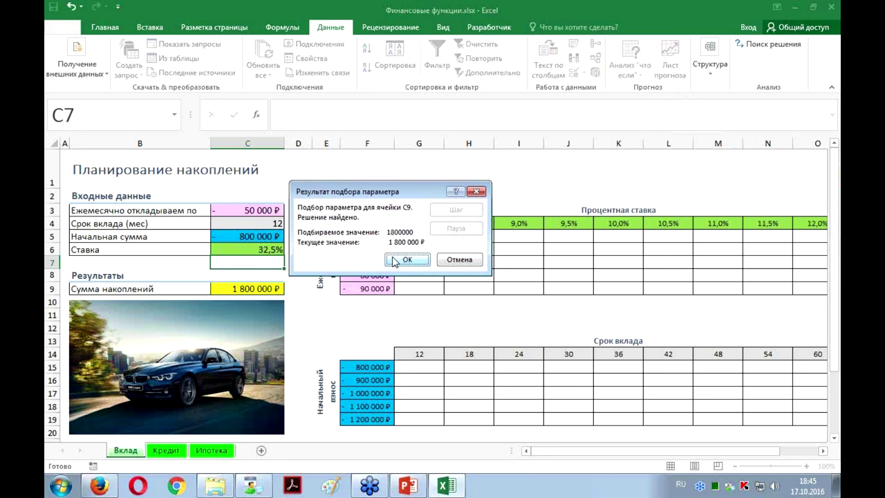
{"action": "left_click", "coordinate": [394, 261]}
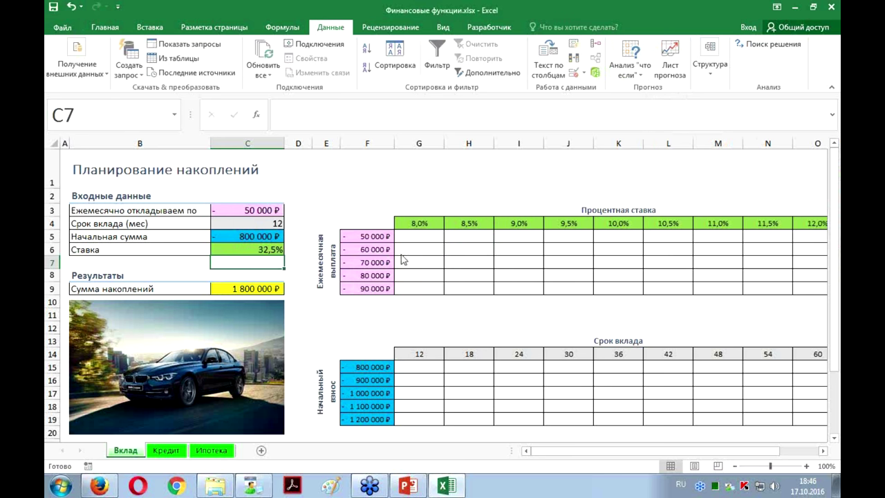
{"action": "left_click", "coordinate": [626, 74]}
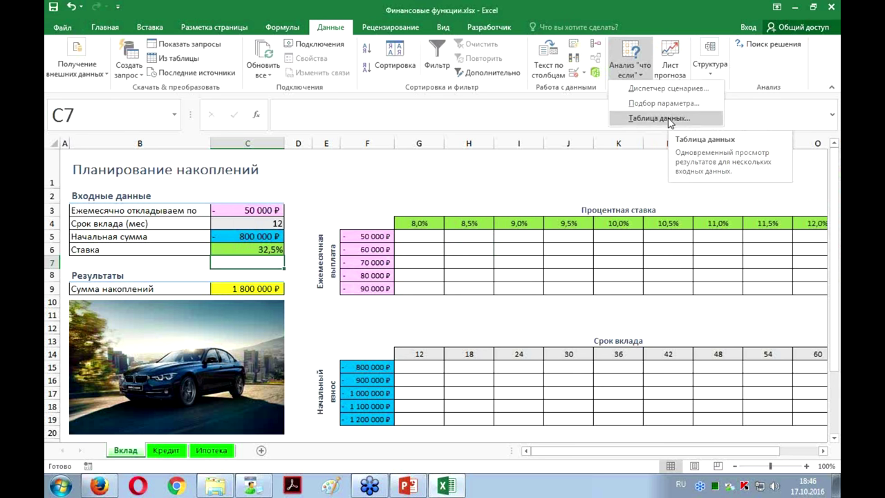
Dismiss the What-If menu and zoom out to 85% so both tables fit
{"action": "key", "text": "Escape"}
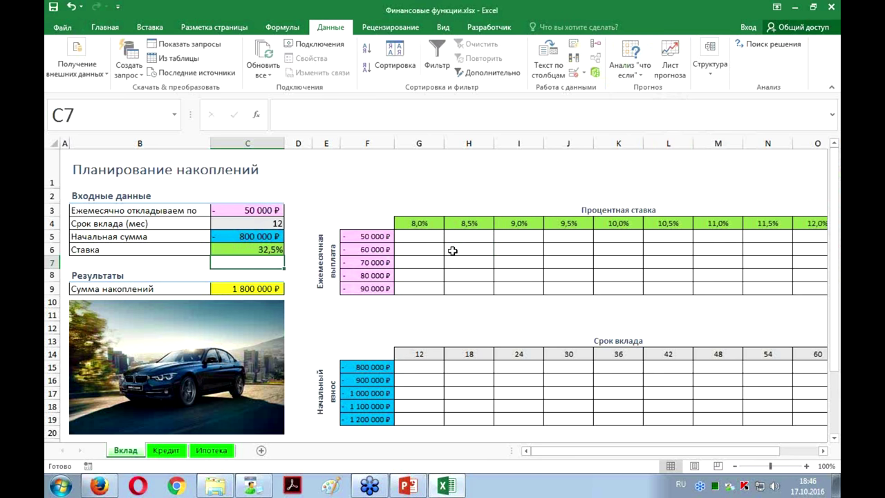
{"action": "scroll", "coordinate": [444, 246], "scroll_direction": "down", "scroll_amount": 1}
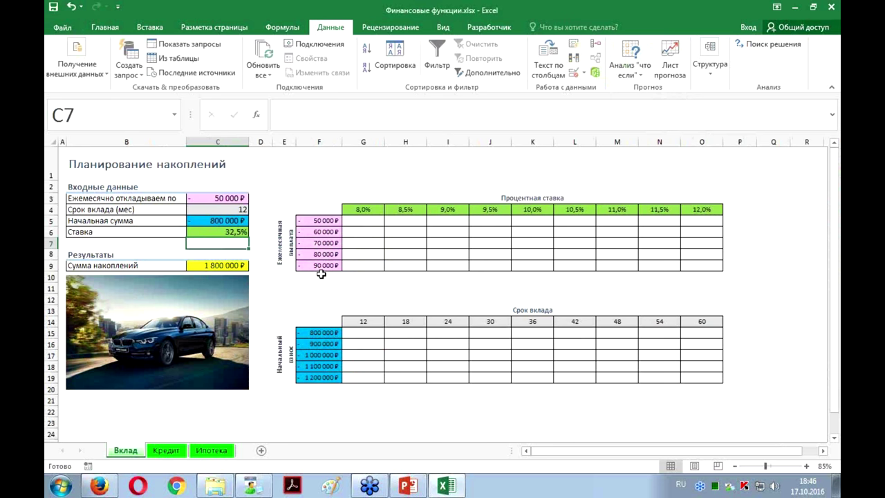
{"action": "left_click", "coordinate": [322, 211]}
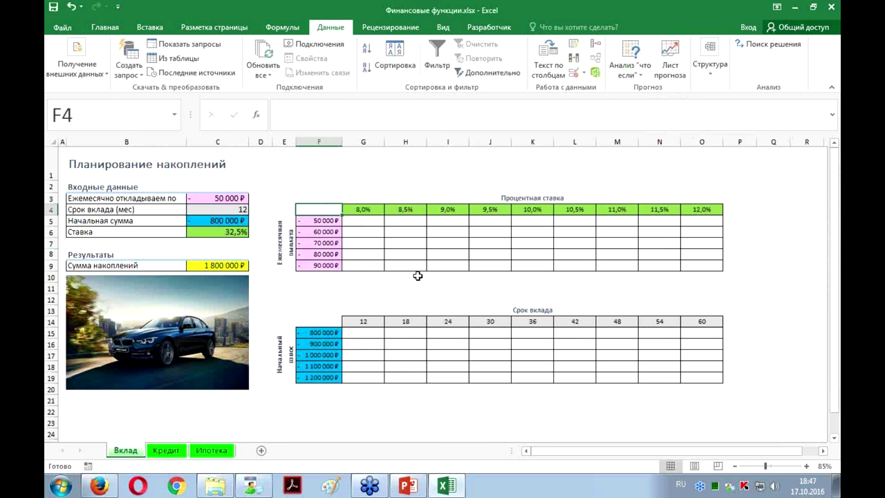
Copy the =БС(C6/12;C4;C3;C5;0) formula text from C9 and paste it into F4
{"action": "left_click", "coordinate": [213, 268]}
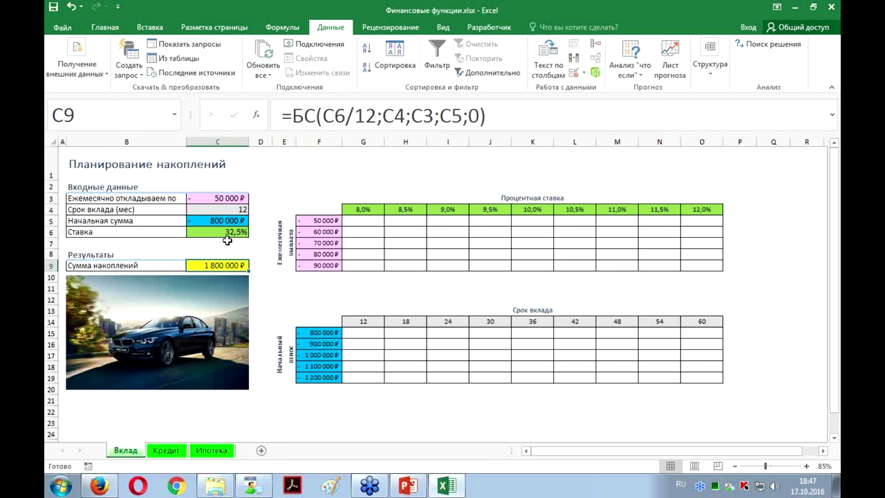
{"action": "left_click", "coordinate": [508, 112]}
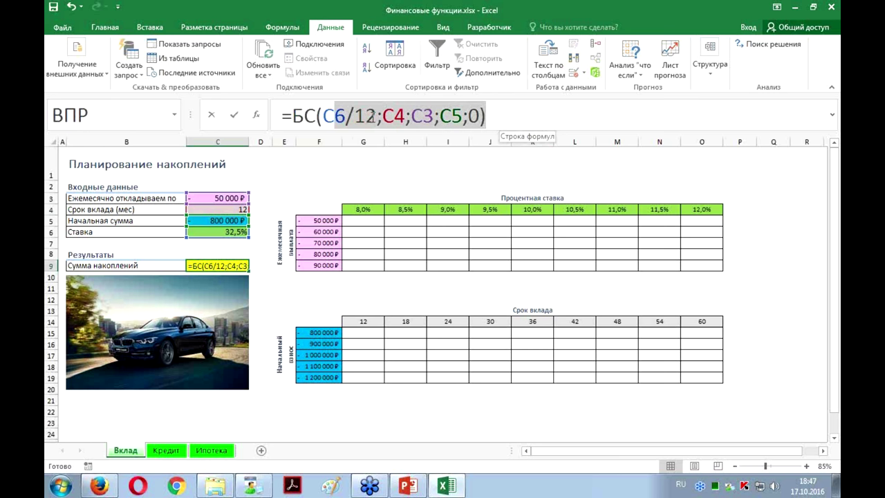
{"action": "left_click_drag", "start_coordinate": [505, 113], "coordinate": [282, 115]}
{"action": "right_click", "coordinate": [346, 118]}
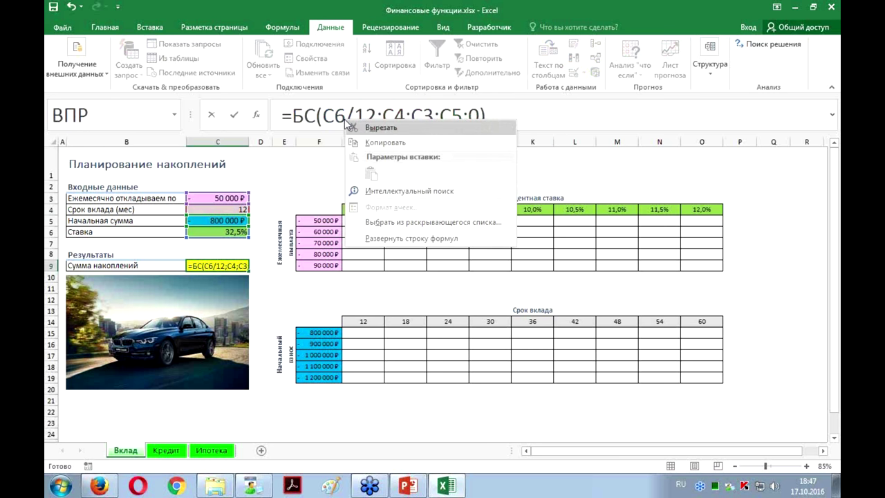
{"action": "left_click", "coordinate": [389, 143]}
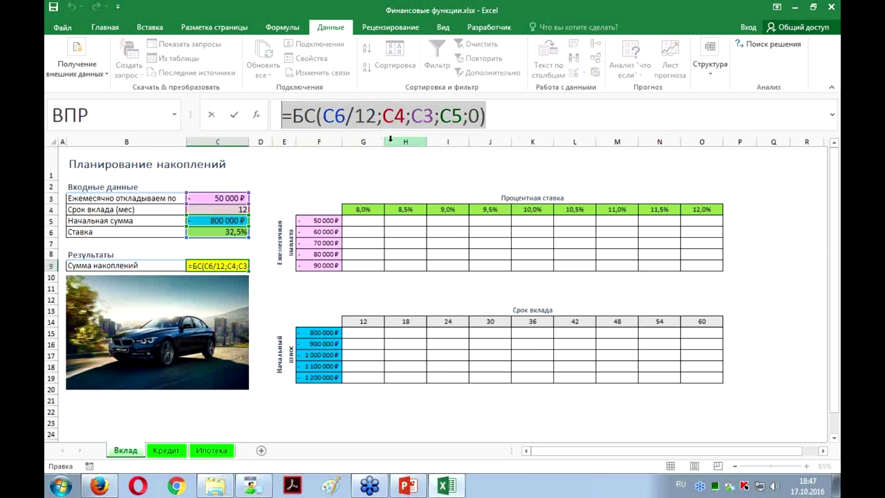
{"action": "key", "text": "Escape"}
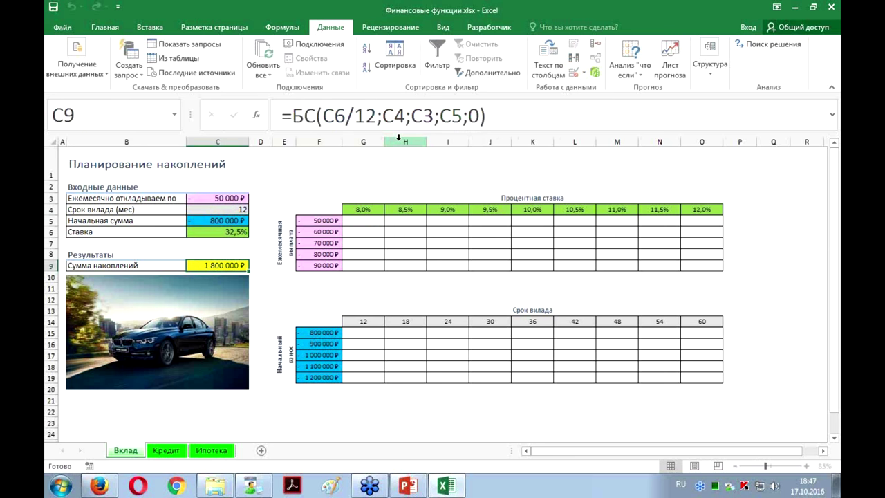
{"action": "left_click", "coordinate": [327, 207]}
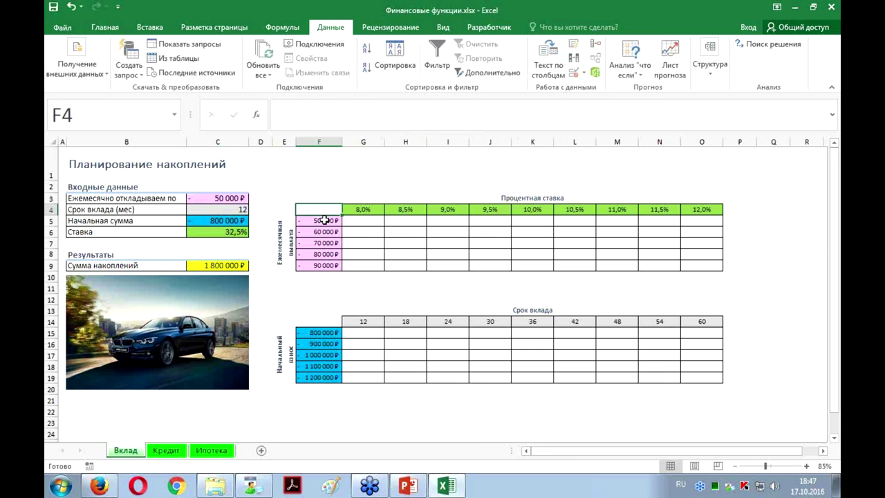
{"action": "key", "text": "ctrl+v"}
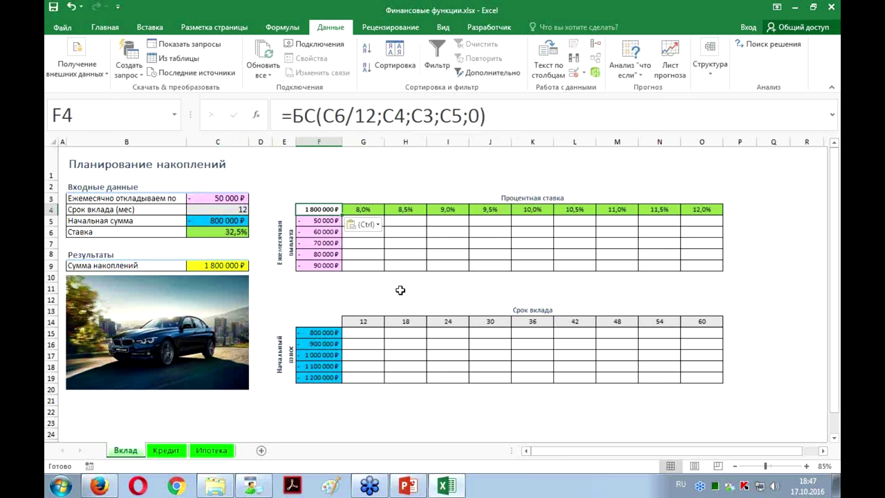
Delete the stray #ССЫЛКА! paste of C9 from H2 and recheck the F4 formula
{"action": "left_click", "coordinate": [215, 266]}
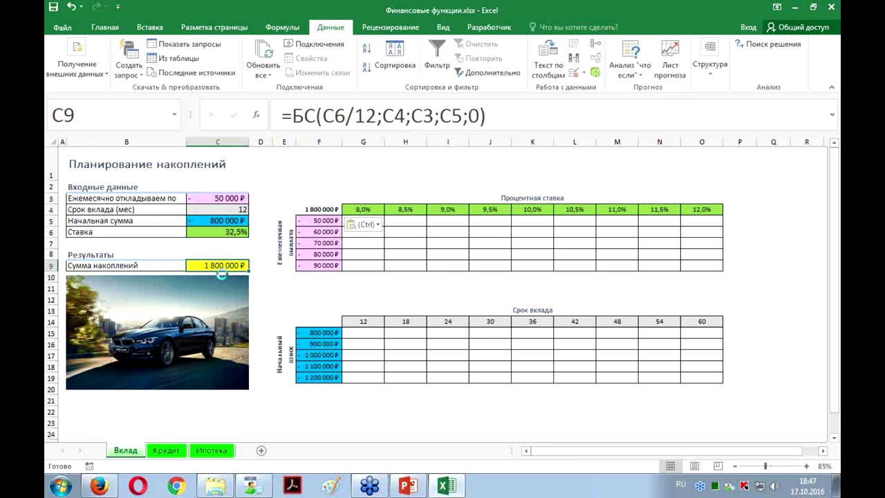
{"action": "key", "text": "ctrl+c"}
{"action": "left_click", "coordinate": [324, 178]}
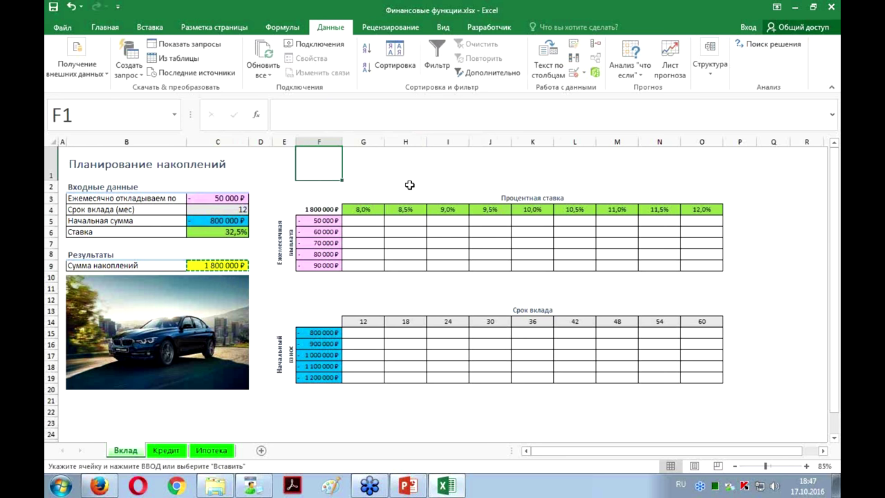
{"action": "left_click", "coordinate": [408, 185]}
{"action": "key", "text": "ctrl+v"}
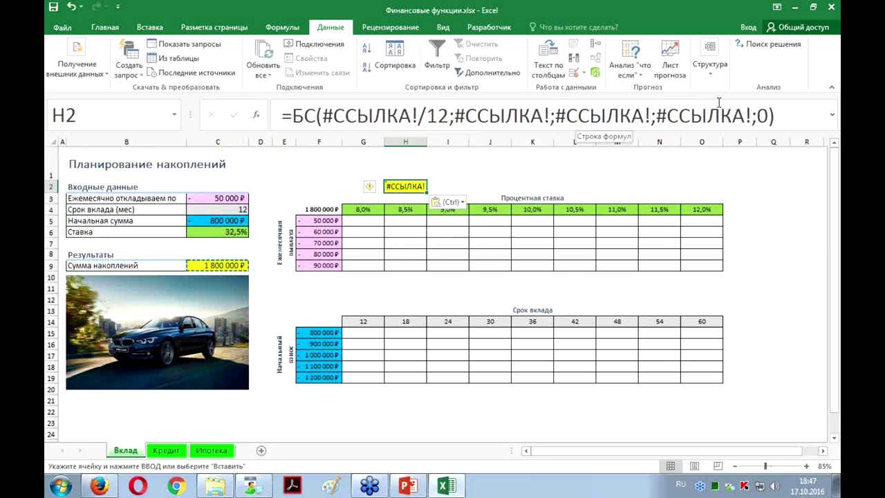
{"action": "key", "text": "Delete"}
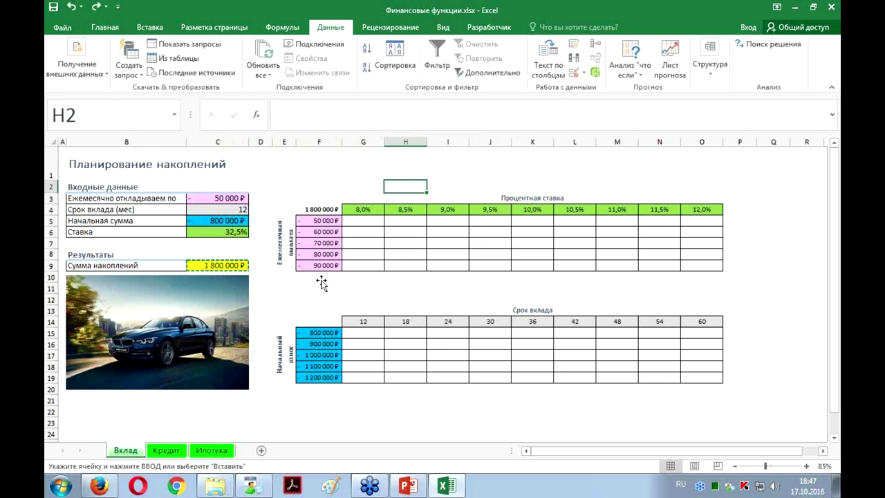
{"action": "left_click", "coordinate": [323, 211]}
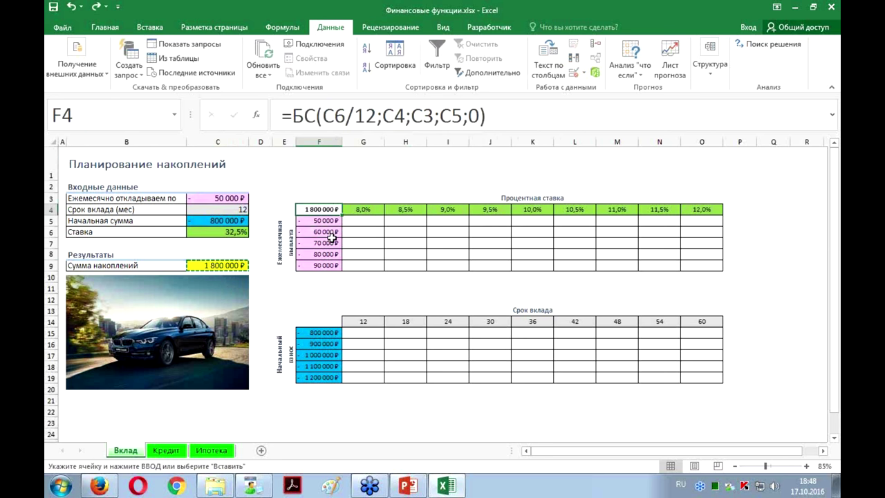
Enter 8% as the Ставка in C6, bringing the total back to 1 488 896 ₽
{"action": "left_click", "coordinate": [219, 233]}
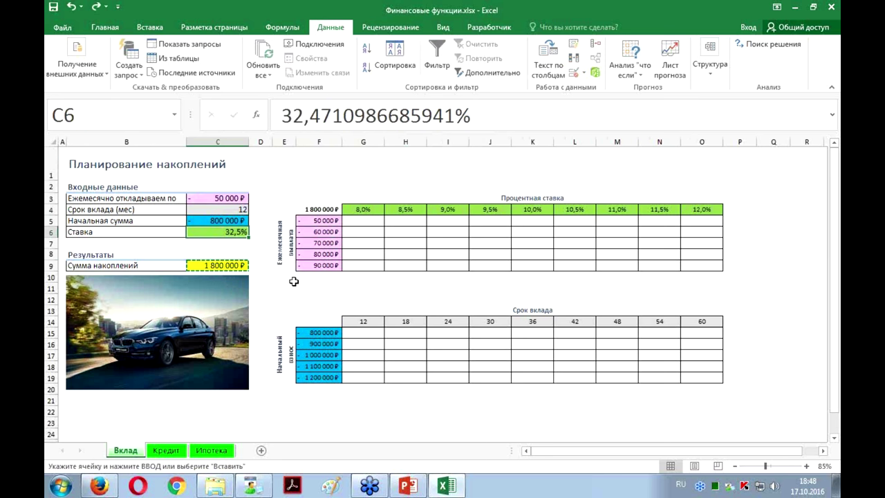
{"action": "type", "text": "8%"}
{"action": "key", "text": "Return"}
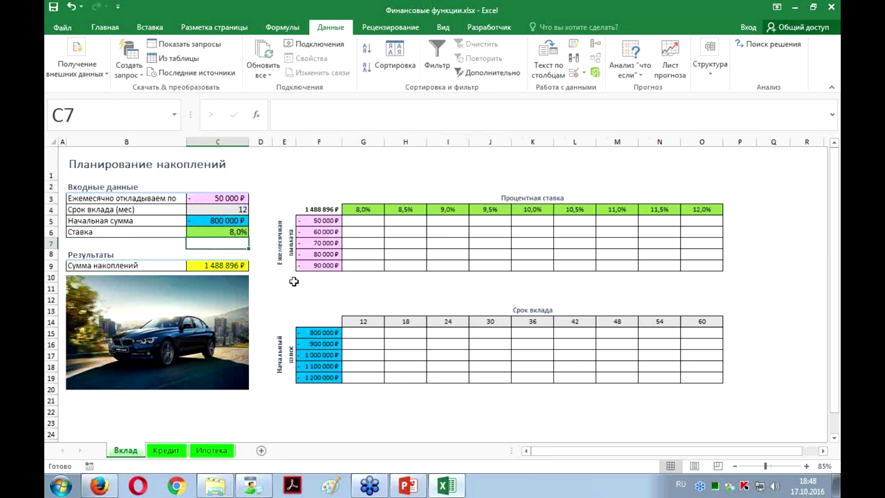
{"action": "left_click", "coordinate": [238, 232]}
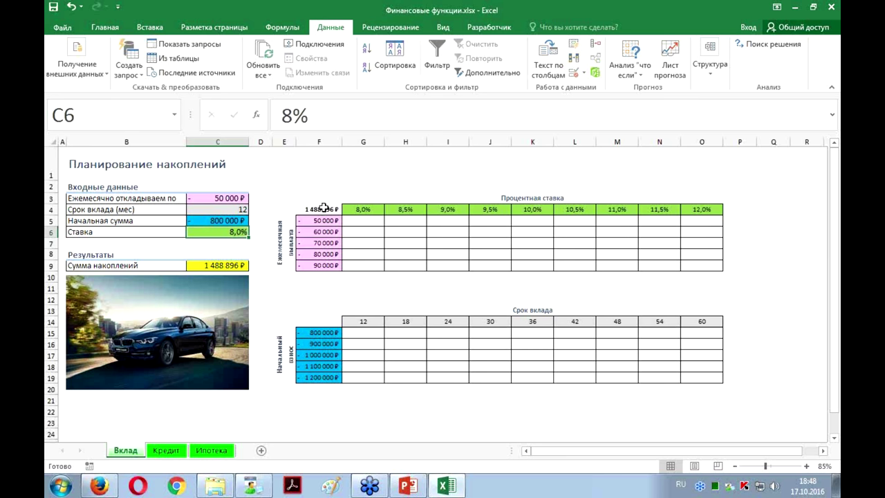
Select the rate table F4:O9 and open the Data Table dialog
{"action": "left_click_drag", "start_coordinate": [319, 208], "coordinate": [486, 252]}
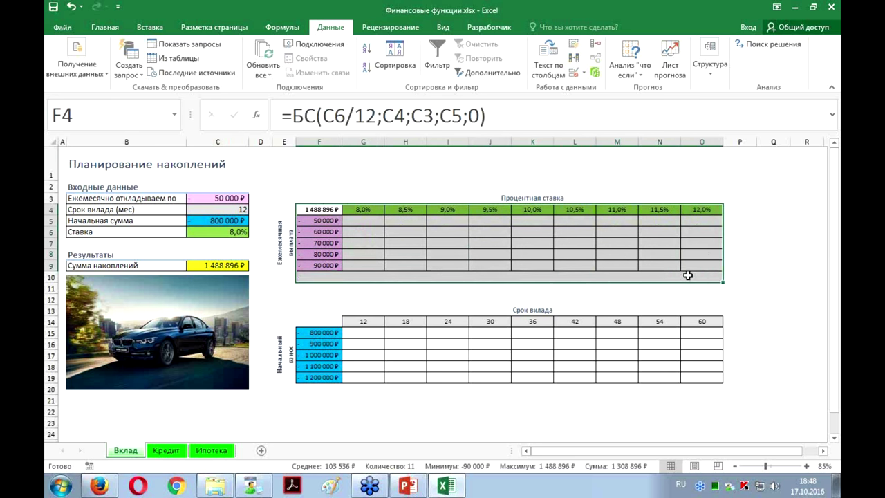
{"action": "left_click_drag", "start_coordinate": [486, 251], "coordinate": [710, 269]}
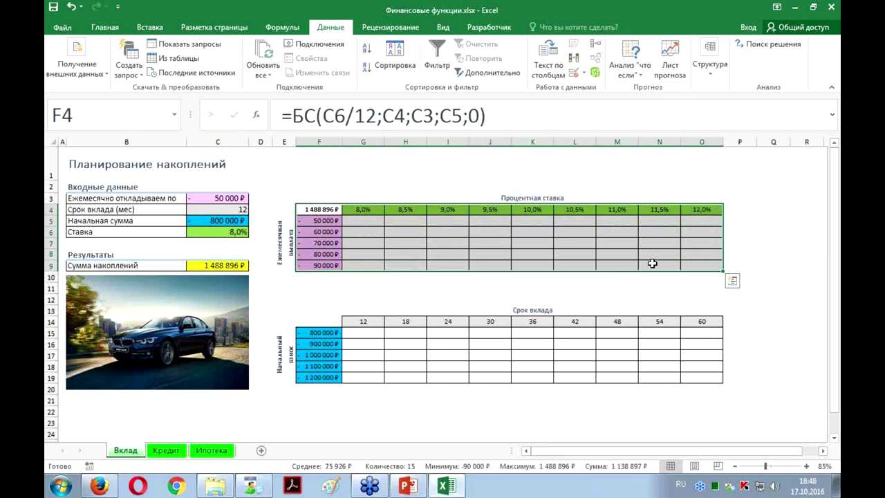
{"action": "left_click", "coordinate": [634, 72]}
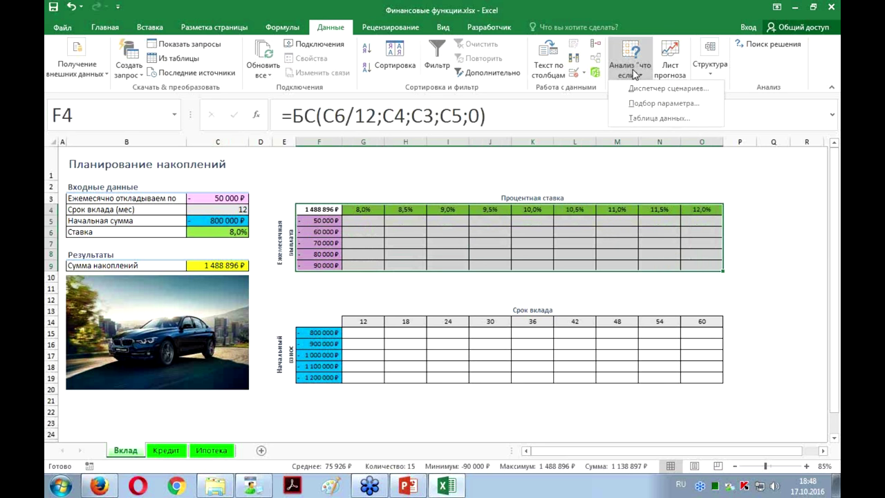
{"action": "left_click", "coordinate": [658, 123]}
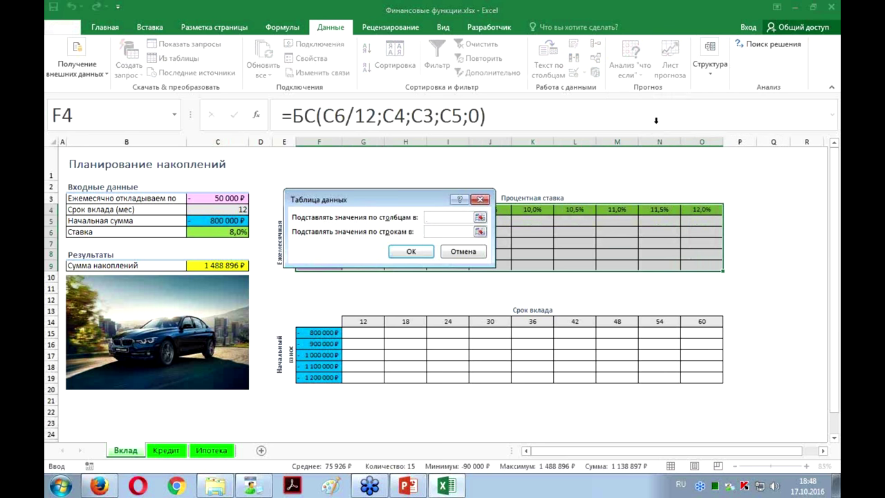
Fill the rate table using C6 (rate) and C3 (monthly payment) as the data table inputs
{"action": "left_click_drag", "start_coordinate": [398, 235], "coordinate": [461, 236]}
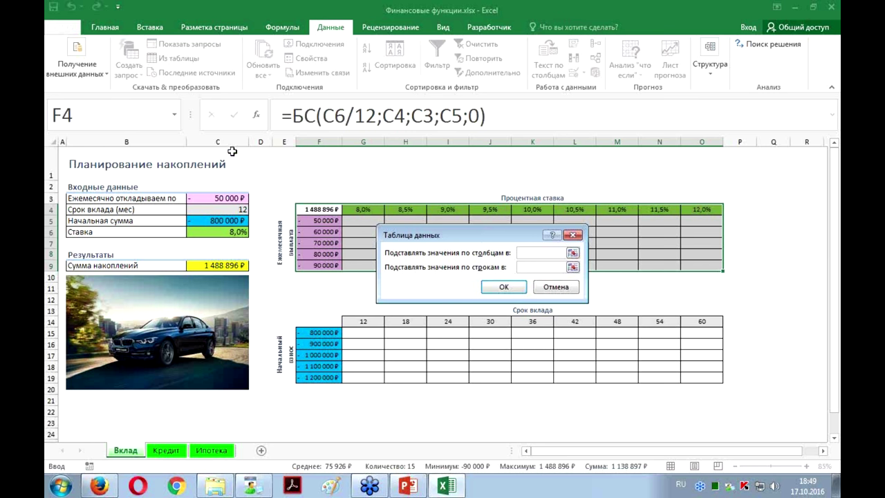
{"action": "left_click", "coordinate": [221, 233]}
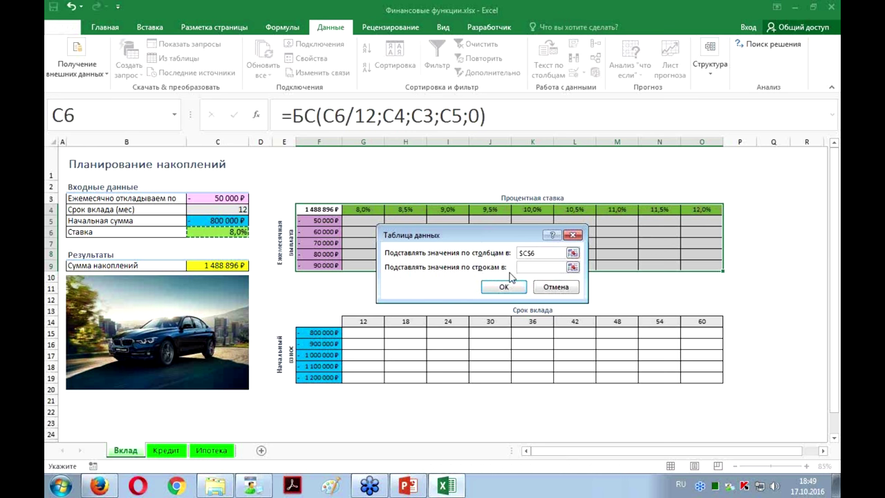
{"action": "left_click", "coordinate": [538, 267]}
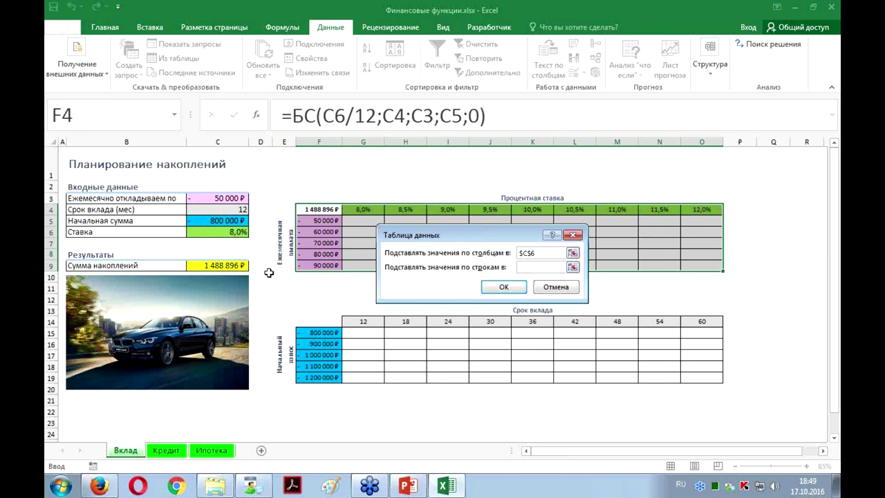
{"action": "left_click", "coordinate": [228, 199]}
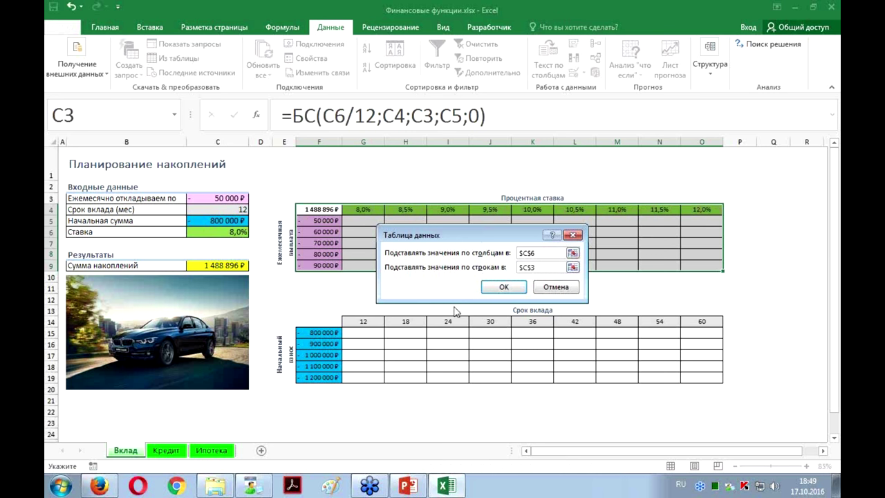
{"action": "left_click_drag", "start_coordinate": [470, 236], "coordinate": [449, 233]}
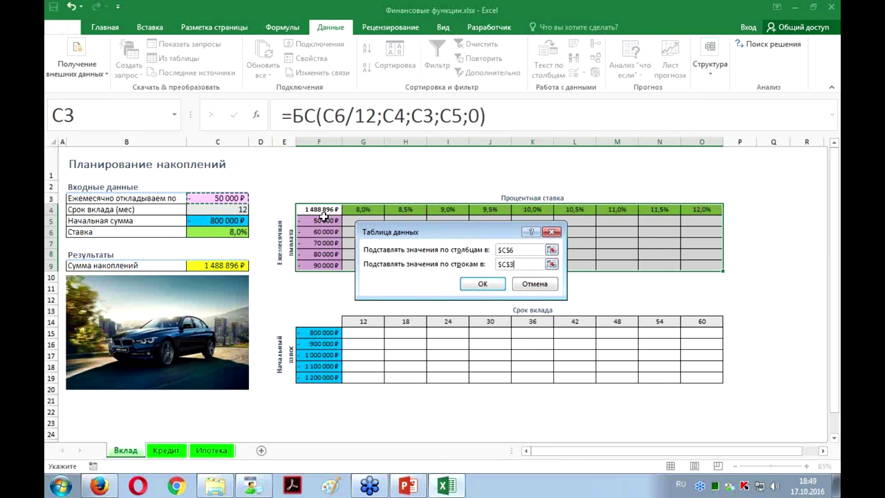
{"action": "left_click", "coordinate": [486, 283]}
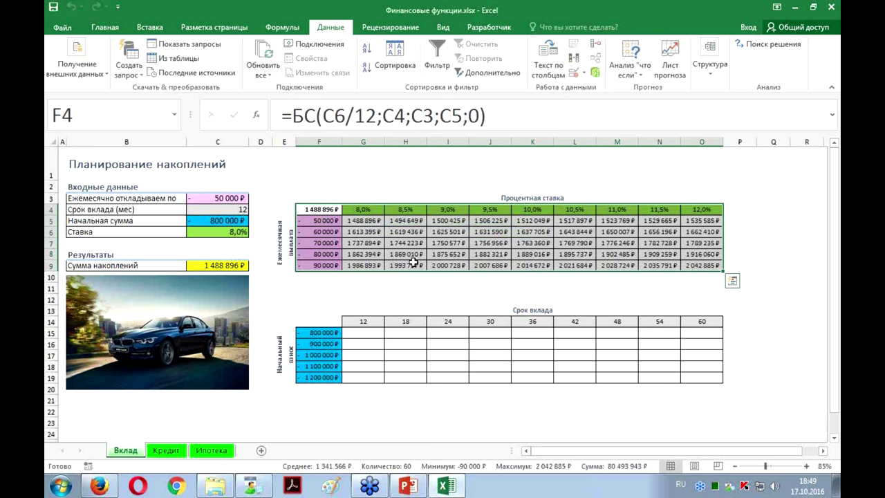
{"action": "left_click", "coordinate": [404, 233]}
{"action": "left_click", "coordinate": [490, 243]}
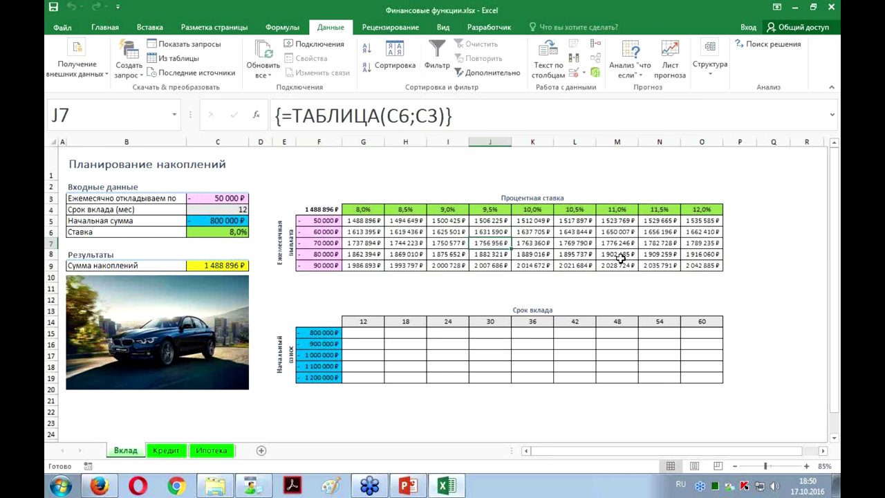
{"action": "left_click", "coordinate": [379, 244]}
{"action": "key", "text": "Right"}
{"action": "key", "text": "Right"}
{"action": "key", "text": "Up"}
{"action": "key", "text": "Right"}
{"action": "key", "text": "Right"}
{"action": "key", "text": "Right"}
{"action": "key", "text": "Right"}
{"action": "key", "text": "Down"}
{"action": "key", "text": "Down"}
{"action": "key", "text": "Right"}
{"action": "key", "text": "Right"}
{"action": "key", "text": "Up"}
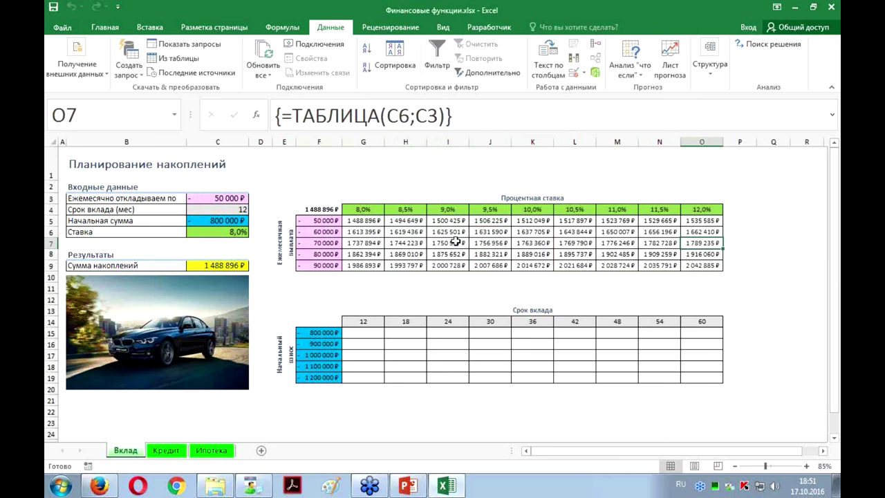
{"action": "left_click", "coordinate": [318, 319]}
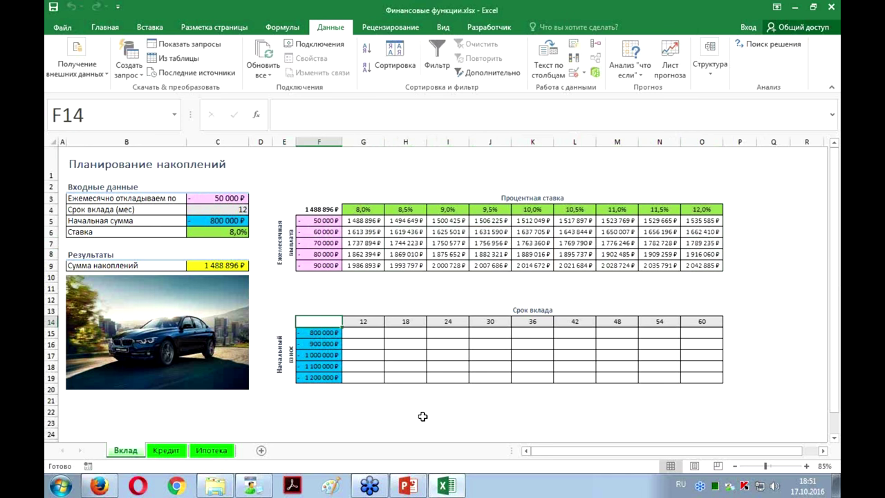
{"action": "left_click", "coordinate": [211, 265]}
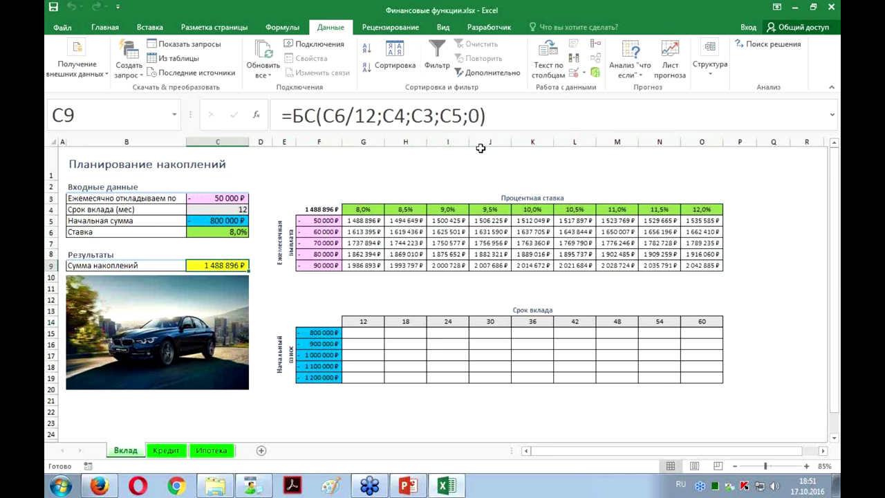
Paste the savings formula from C9 into corner cell F14
{"action": "triple_click", "coordinate": [340, 116]}
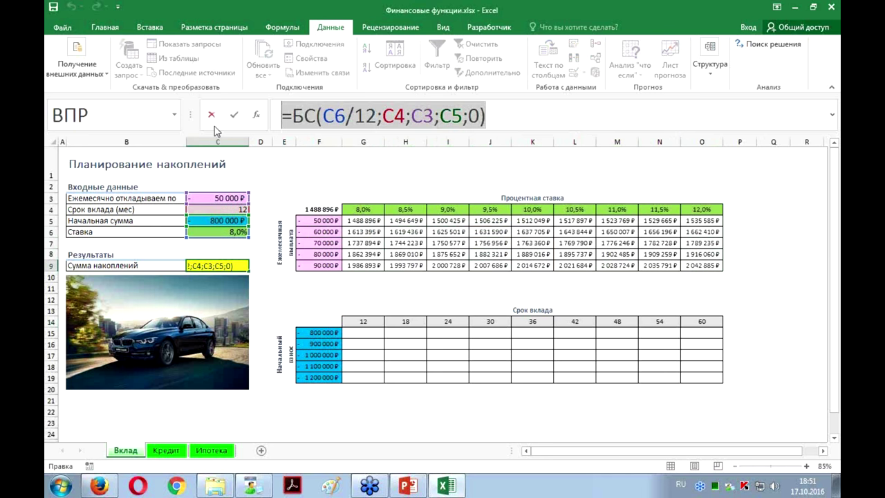
{"action": "key", "text": "Escape"}
{"action": "left_click", "coordinate": [322, 319]}
{"action": "key", "text": "ctrl+v"}
Build a data table on F14:O19 with term C4 and initial deposit C5 as inputs
{"action": "left_click", "coordinate": [719, 378], "text": "shift"}
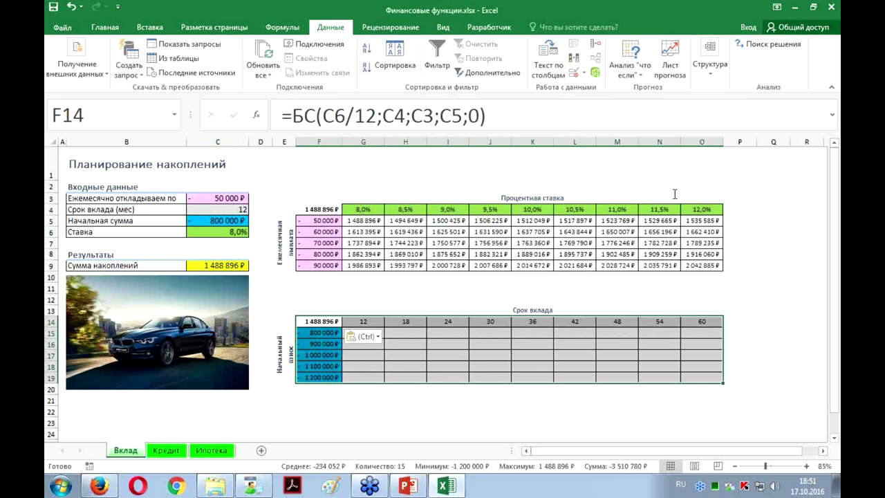
{"action": "left_click", "coordinate": [630, 69]}
{"action": "left_click", "coordinate": [633, 115]}
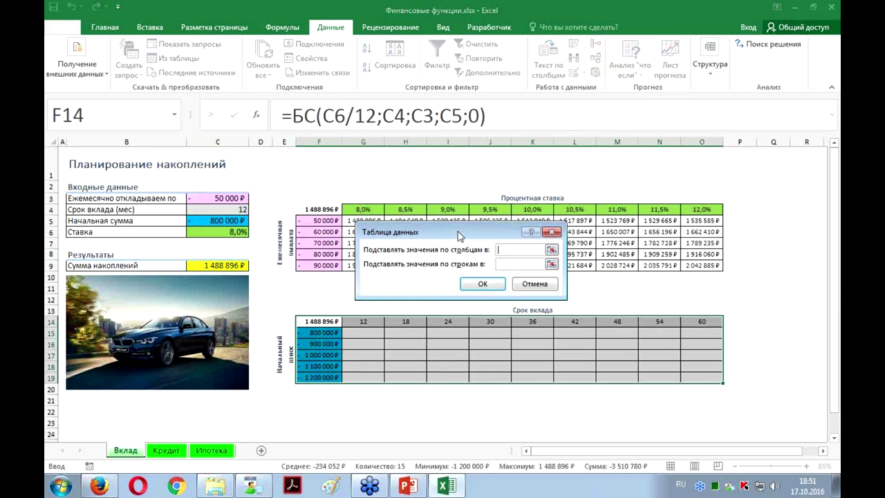
{"action": "left_click_drag", "start_coordinate": [459, 236], "coordinate": [496, 238]}
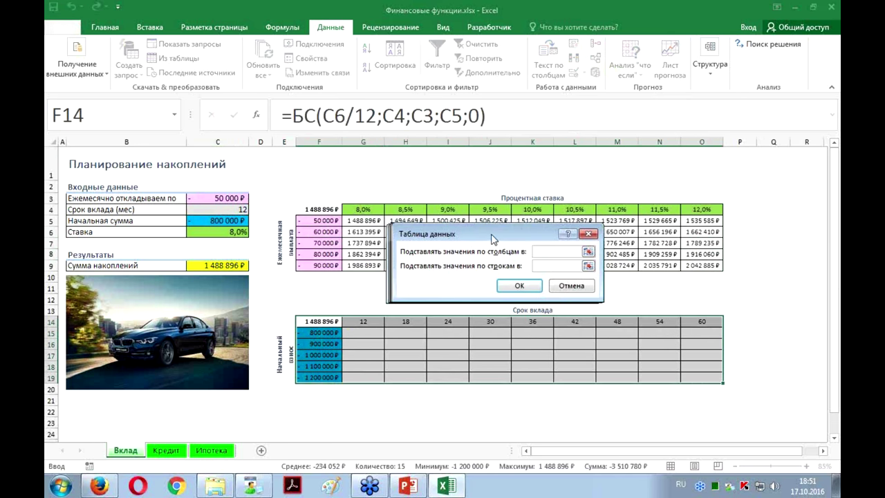
{"action": "left_click", "coordinate": [244, 209]}
{"action": "key", "text": "Tab"}
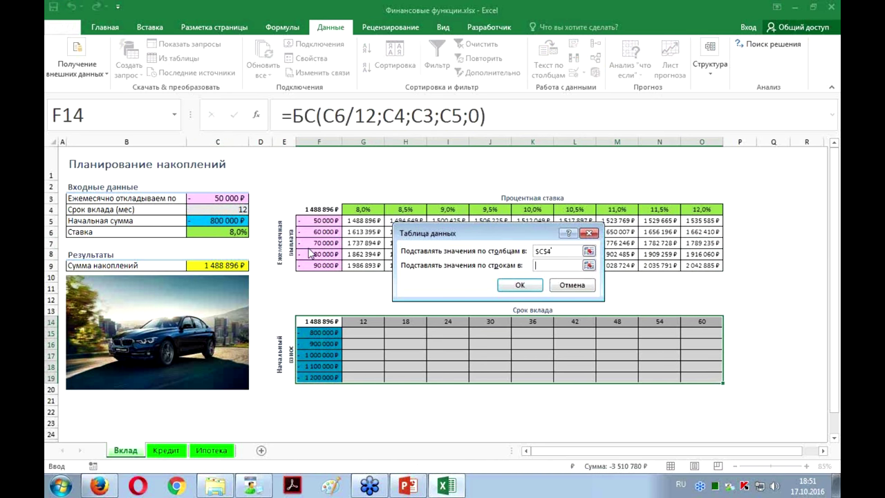
{"action": "left_click", "coordinate": [219, 221]}
{"action": "left_click", "coordinate": [517, 284]}
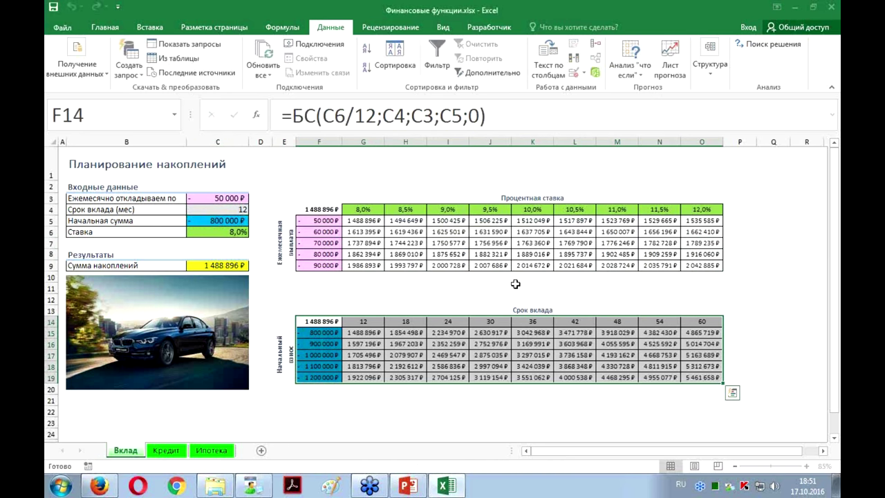
Zoom in and inspect the lower table's results, starting at G15
{"action": "scroll", "coordinate": [469, 284], "scroll_direction": "up", "scroll_amount": 1}
{"action": "scroll", "coordinate": [462, 276], "scroll_direction": "up", "scroll_amount": 1}
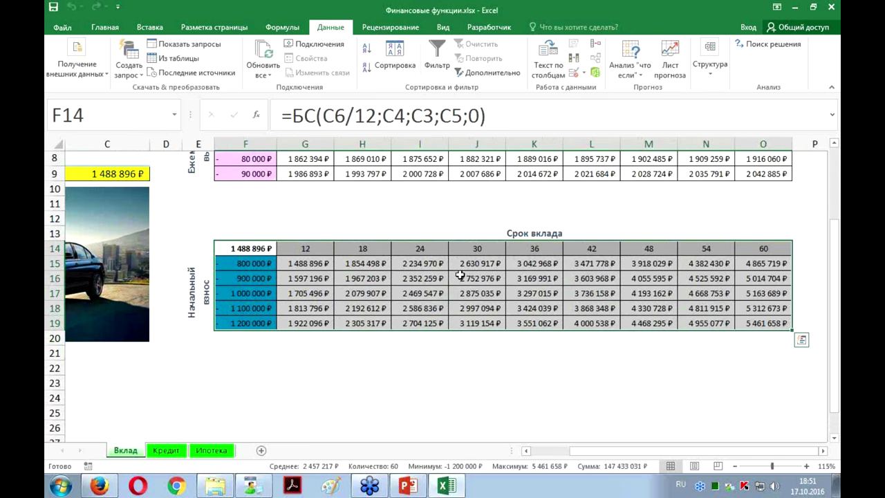
{"action": "left_click", "coordinate": [303, 267]}
{"action": "key", "text": "Right"}
{"action": "key", "text": "Down"}
{"action": "key", "text": "Down"}
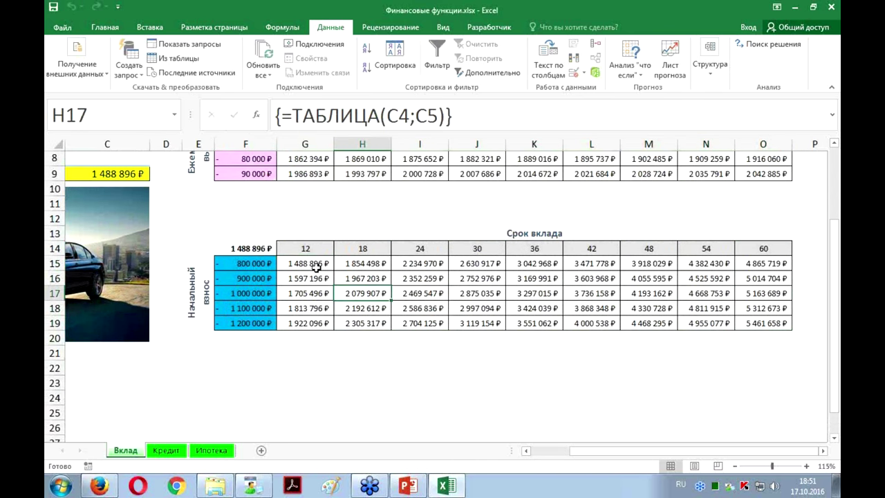
{"action": "left_click", "coordinate": [315, 267]}
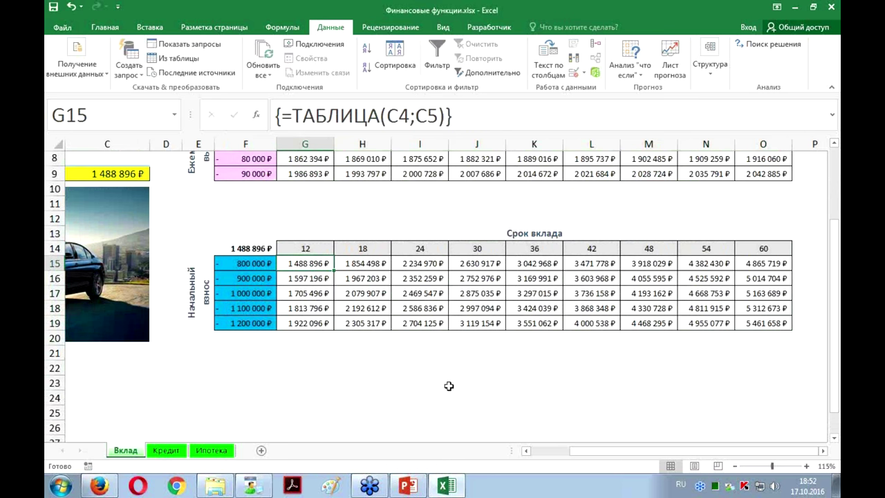
Zoom back out and switch to the Кредит sheet
{"action": "scroll", "coordinate": [338, 232], "scroll_direction": "up", "scroll_amount": 1}
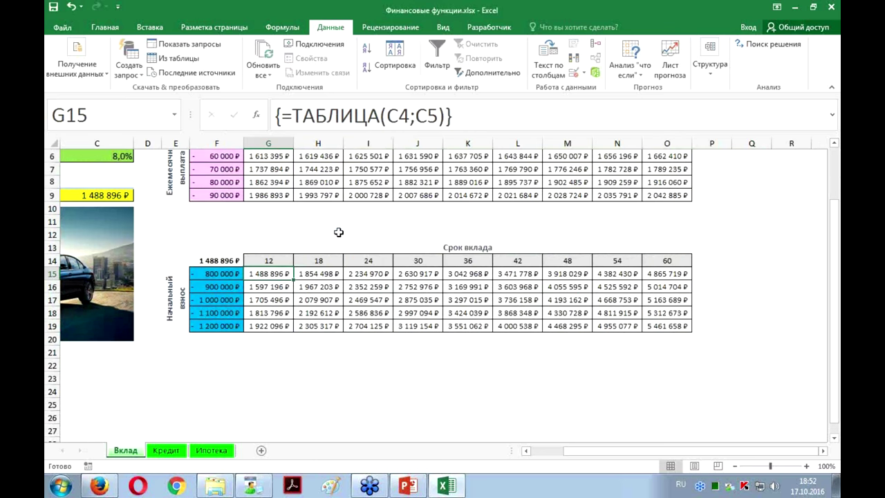
{"action": "scroll", "coordinate": [333, 231], "scroll_direction": "down", "scroll_amount": 3}
{"action": "scroll", "coordinate": [333, 231], "scroll_direction": "up", "scroll_amount": 1}
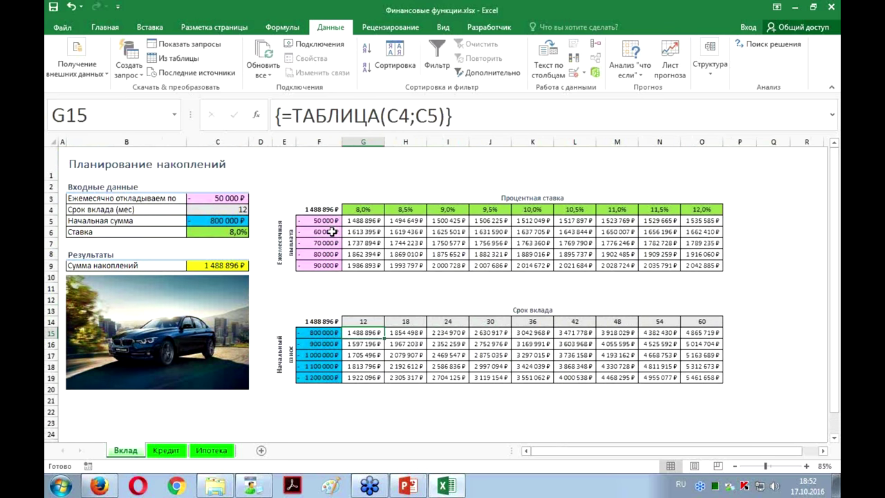
{"action": "left_click", "coordinate": [163, 451]}
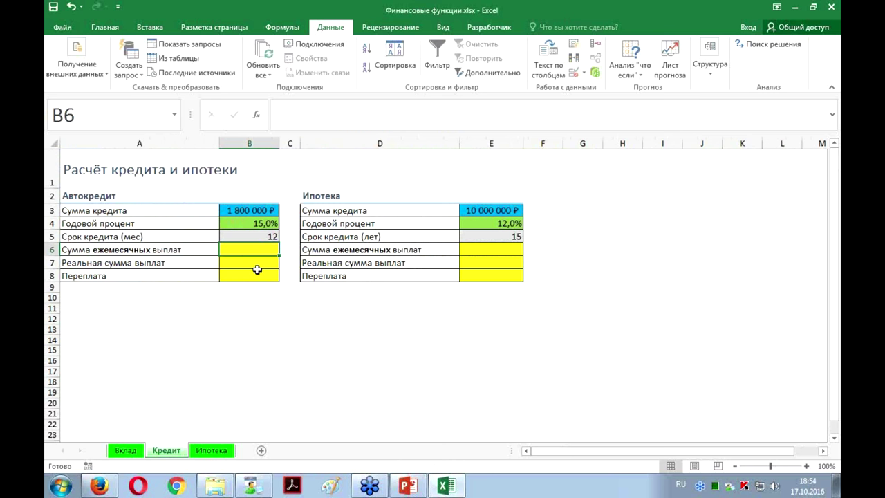
Enter =ПЛТ(B4/12;B5;B3;0;0) in B6, giving a monthly payment of -162 465 ₽
{"action": "type", "text": "="}
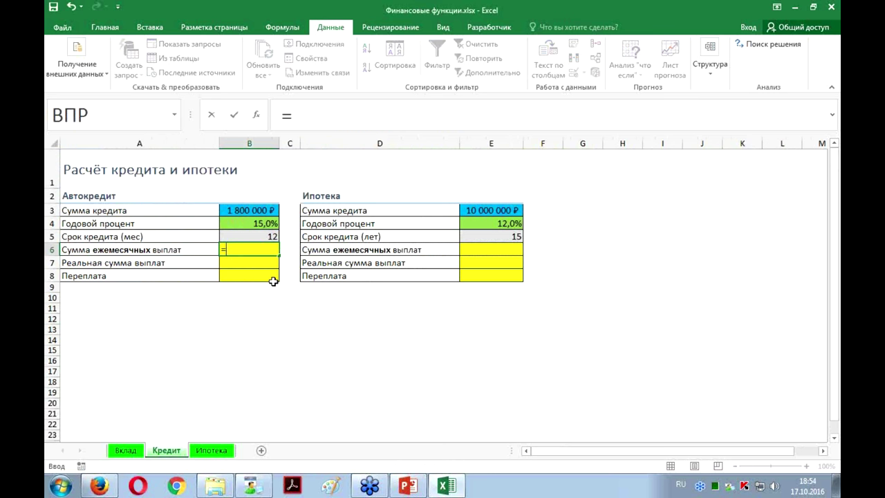
{"action": "type", "text": "плт"}
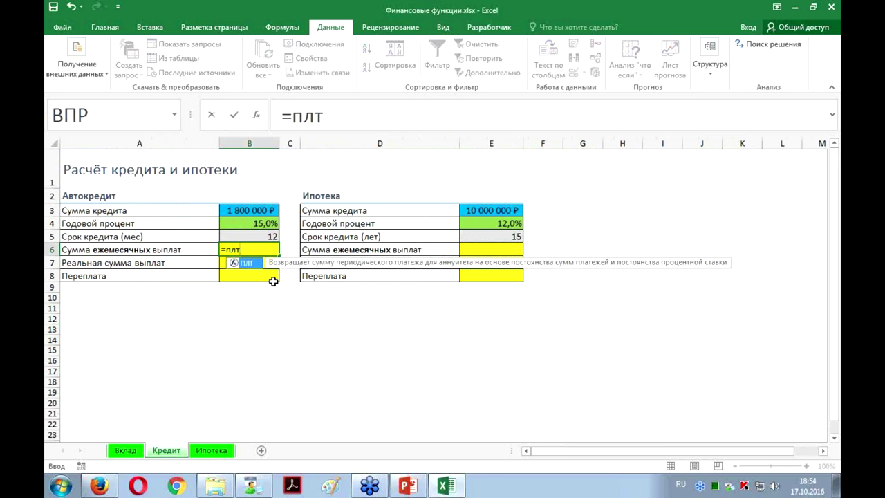
{"action": "type", "text": "("}
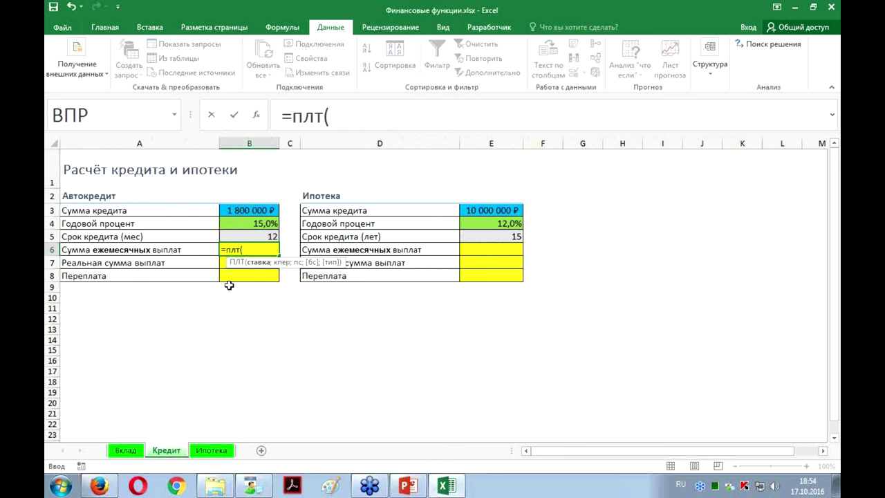
{"action": "left_click_drag", "start_coordinate": [227, 262], "coordinate": [181, 315]}
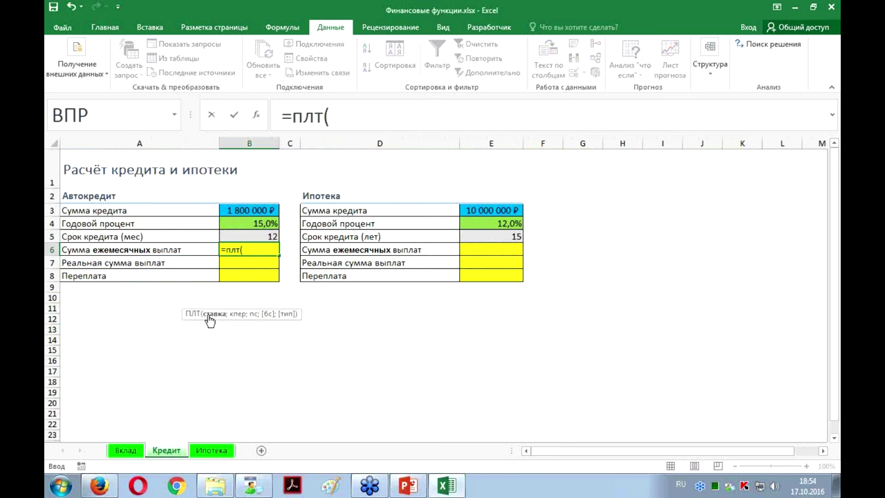
{"action": "left_click", "coordinate": [256, 223]}
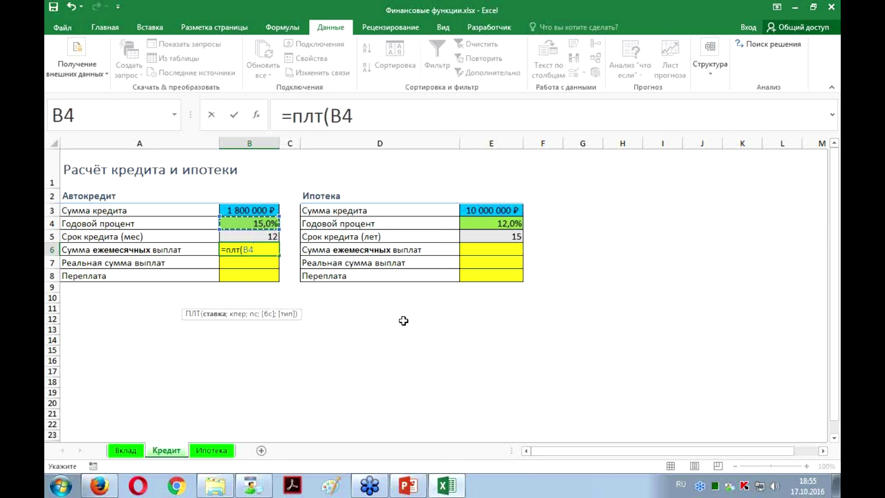
{"action": "type", "text": "/12;"}
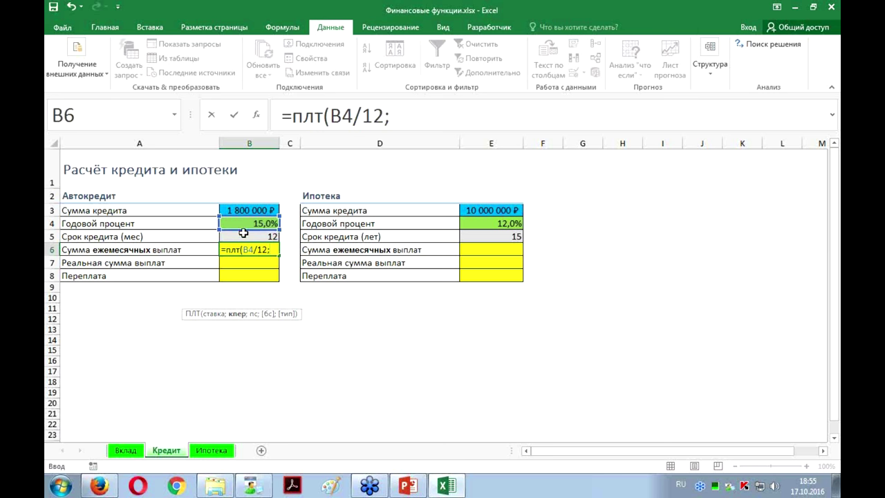
{"action": "left_click", "coordinate": [243, 239]}
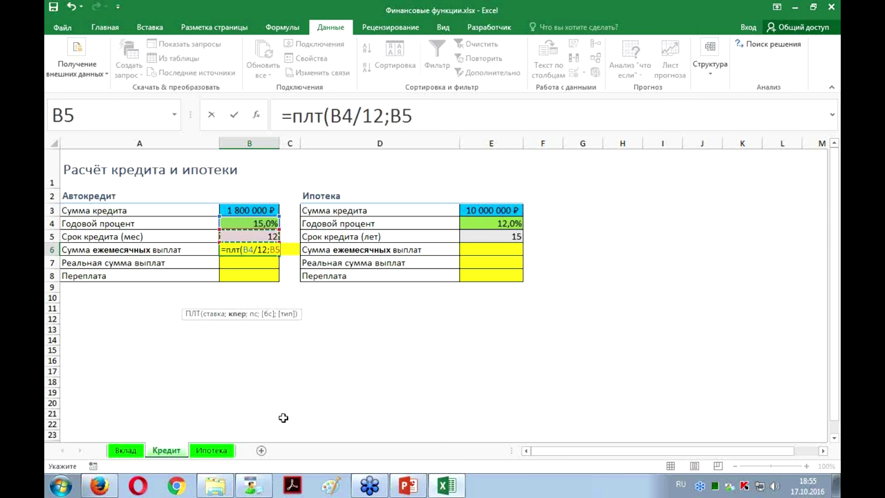
{"action": "type", "text": ";"}
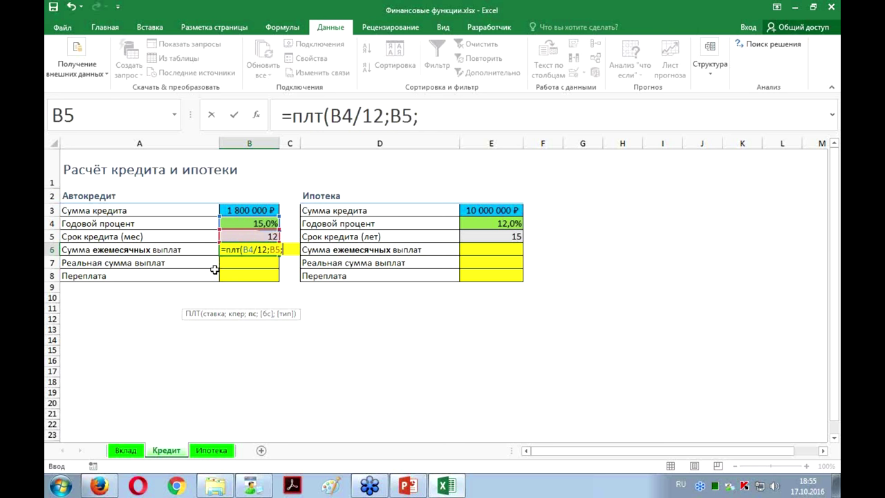
{"action": "left_click", "coordinate": [248, 208]}
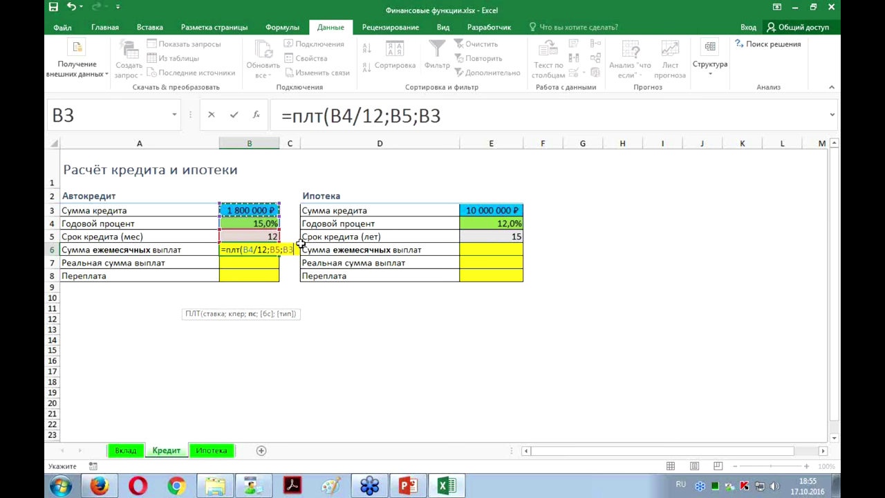
{"action": "type", "text": ";"}
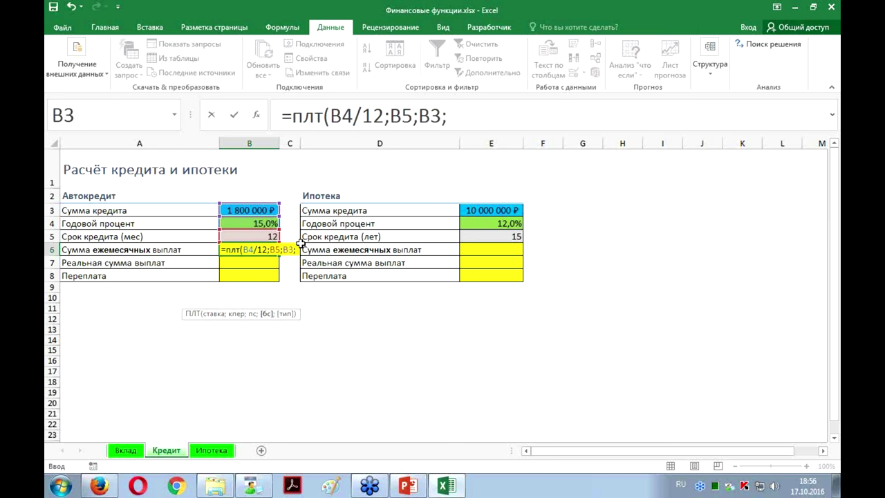
{"action": "type", "text": "0"}
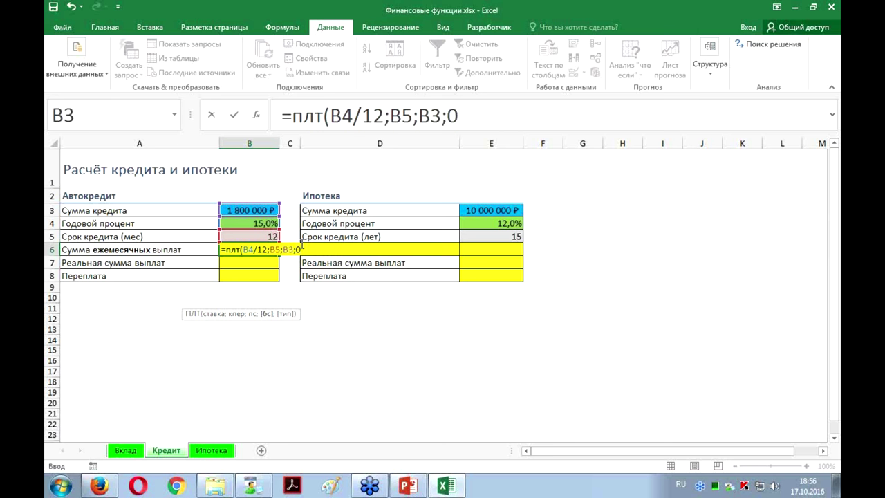
{"action": "type", "text": ";0"}
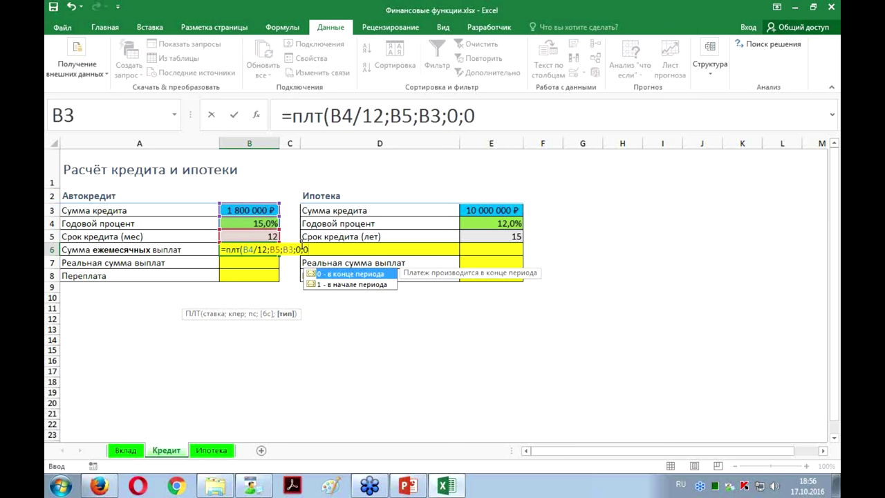
{"action": "type", "text": ")"}
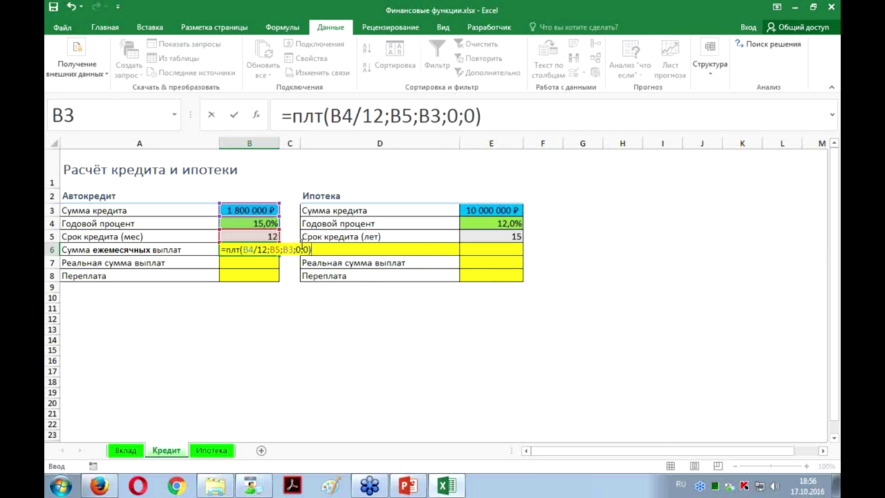
{"action": "key", "text": "ctrl+Return"}
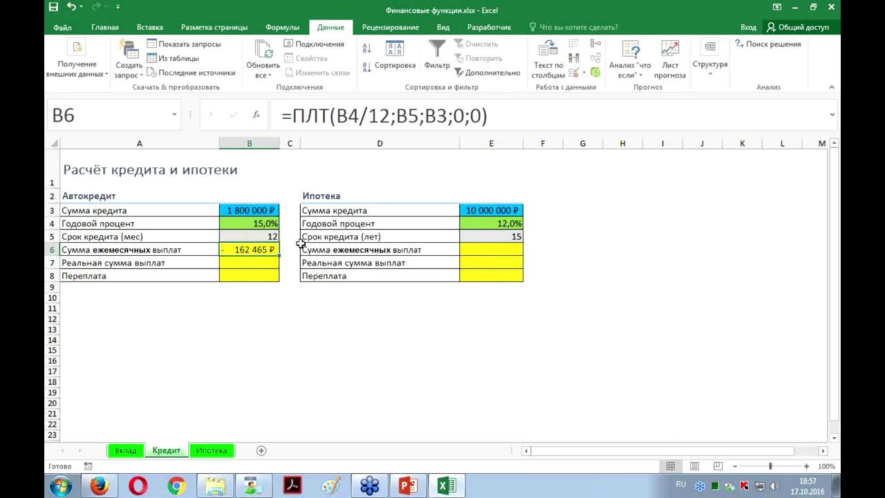
Enter =B6*B5 in B7 to compute the total paid over the loan term
{"action": "key", "text": "Down"}
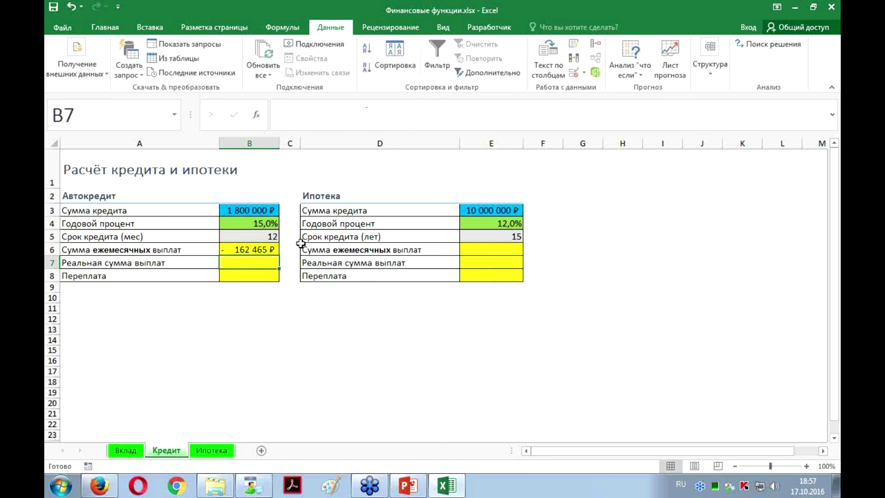
{"action": "type", "text": "="}
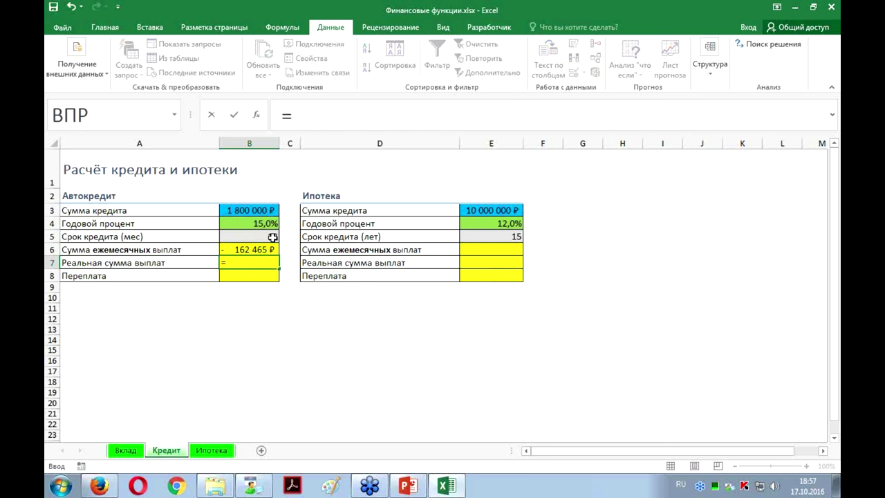
{"action": "left_click", "coordinate": [256, 247]}
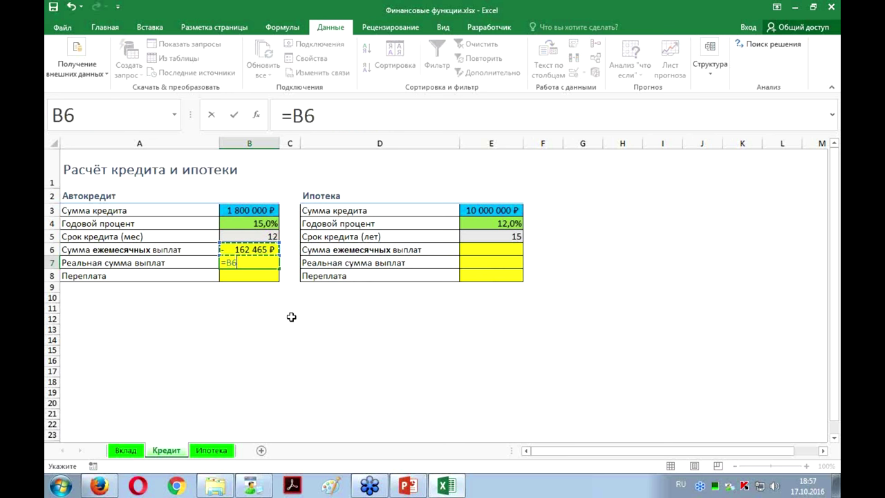
{"action": "type", "text": "*"}
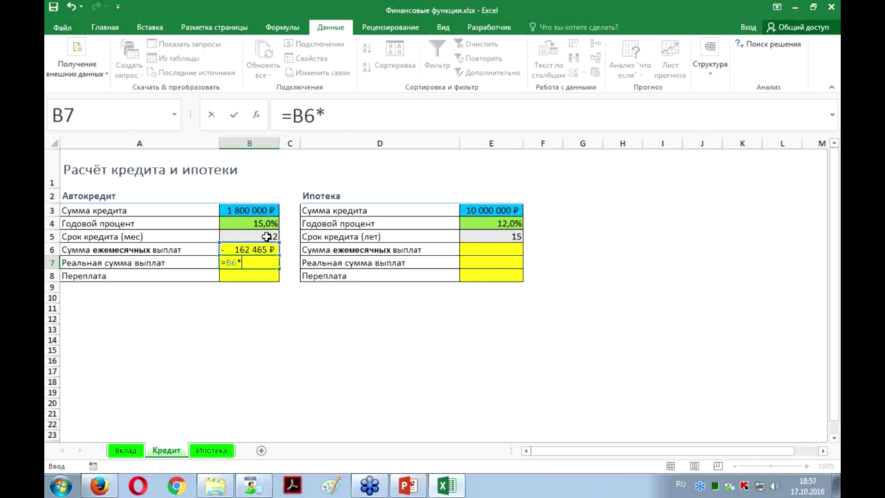
{"action": "left_click", "coordinate": [269, 236]}
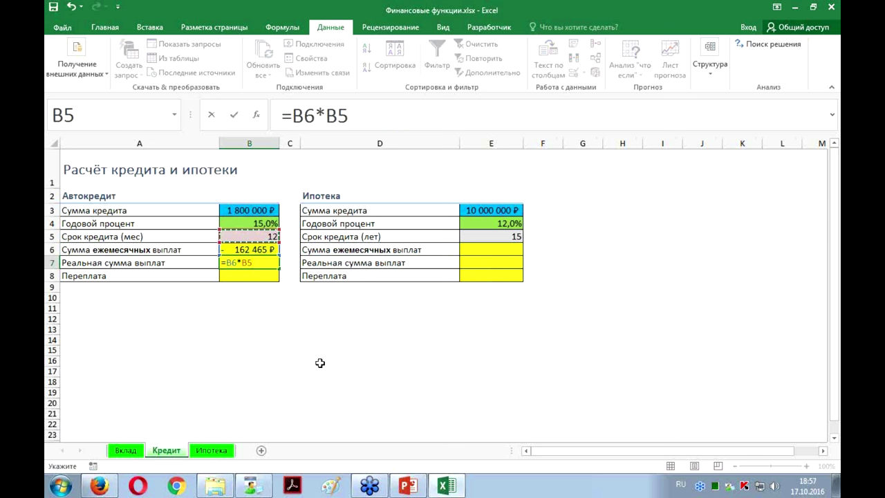
{"action": "key", "text": "ctrl+Return"}
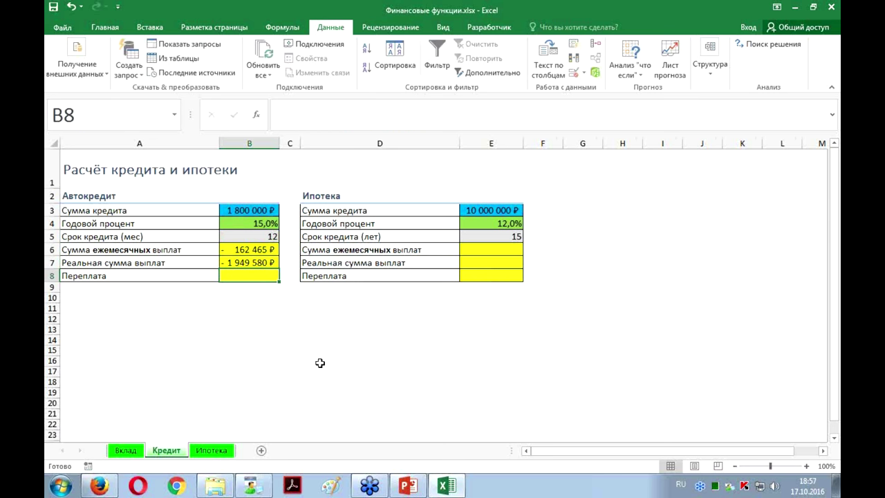
Enter =B3+B7 in B8 to compute the overpayment
{"action": "type", "text": "="}
{"action": "left_click", "coordinate": [240, 210]}
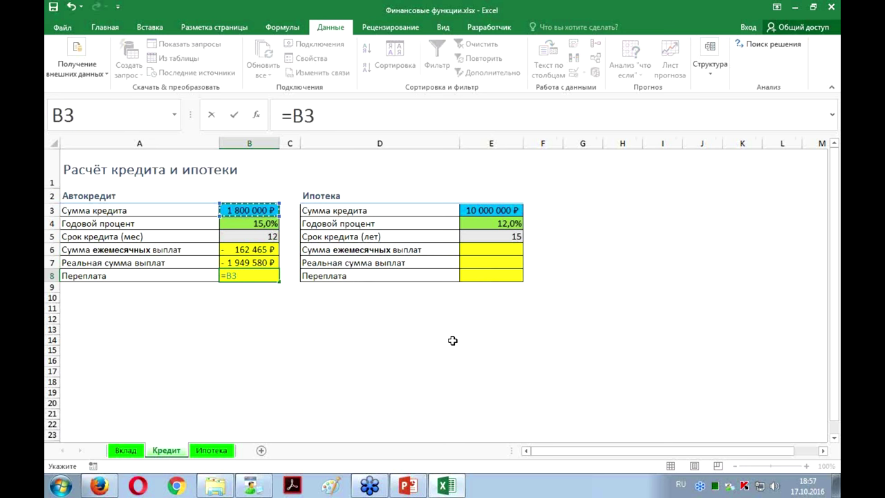
{"action": "type", "text": "+"}
{"action": "left_click", "coordinate": [238, 262]}
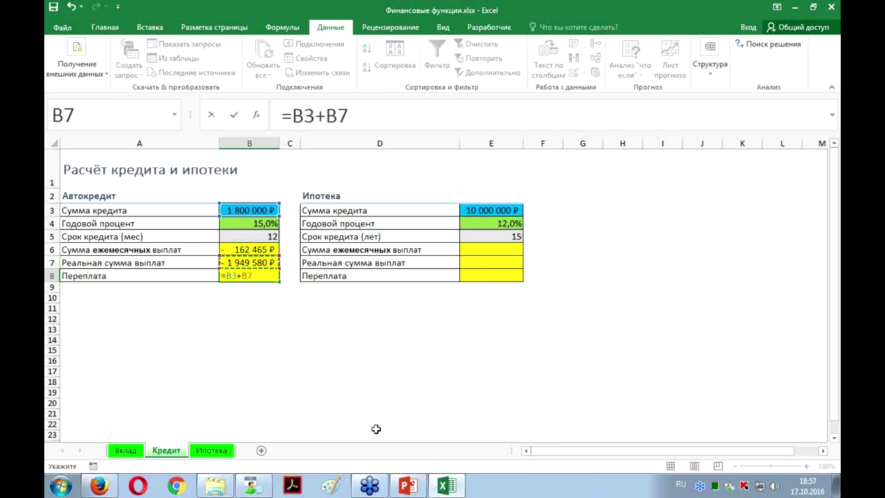
{"action": "key", "text": "ctrl+Return"}
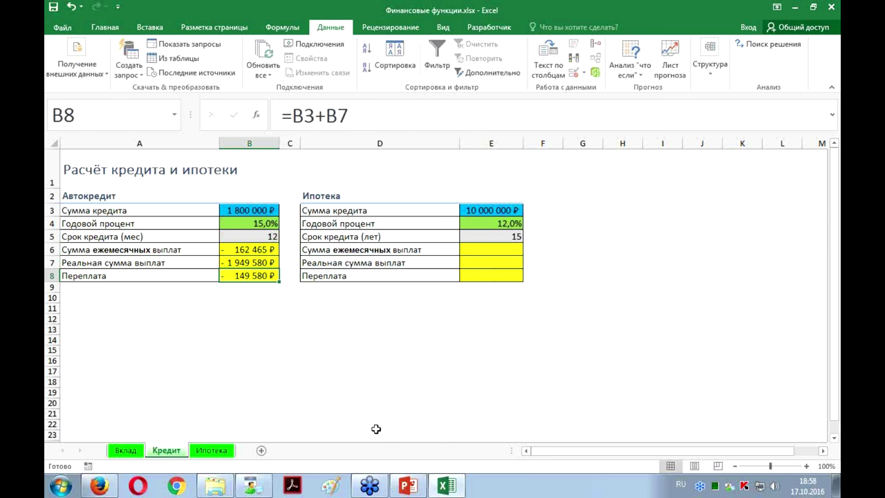
Try car-loan terms of 14 and 18 months in B5, then undo back to 12 months
{"action": "left_click", "coordinate": [245, 235]}
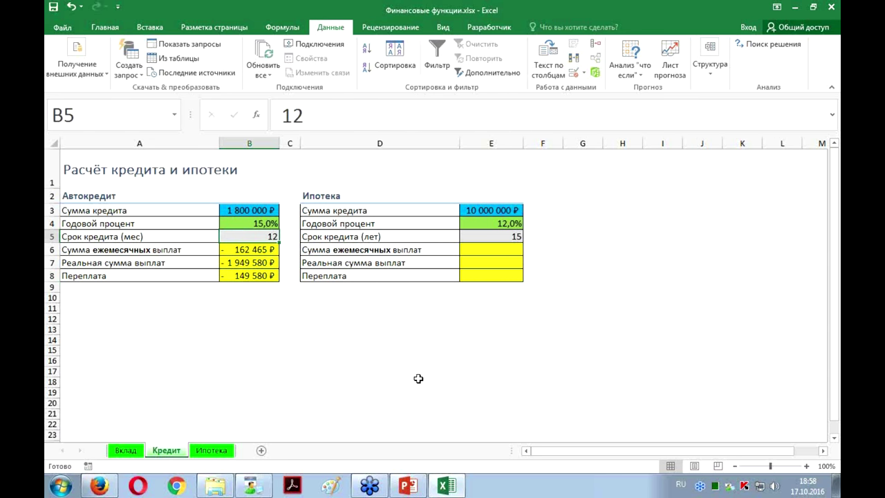
{"action": "type", "text": "14"}
{"action": "key", "text": "Return"}
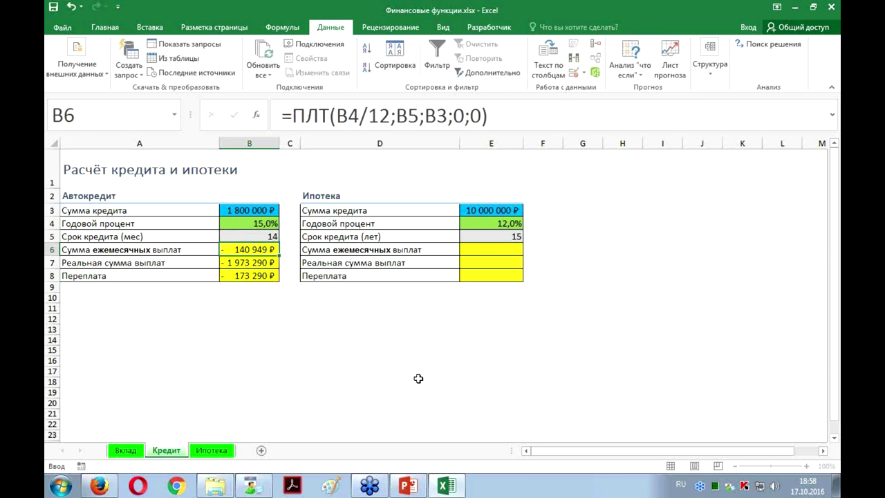
{"action": "key", "text": "Up"}
{"action": "type", "text": "18"}
{"action": "key", "text": "Return"}
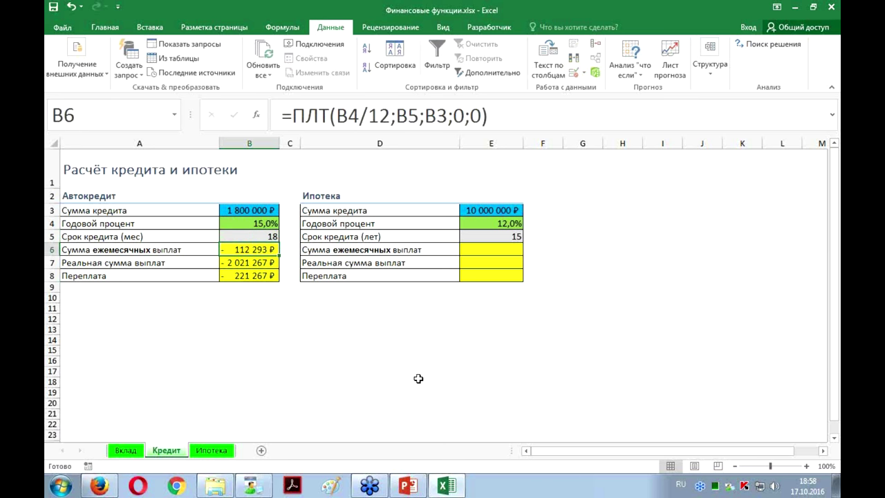
{"action": "key", "text": "ctrl+z"}
{"action": "key", "text": "ctrl+z"}
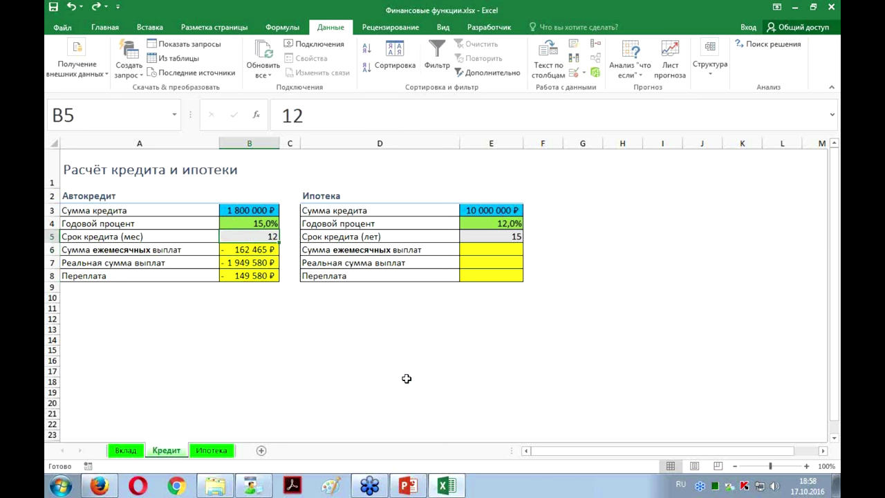
Goal-seek payment B6 to -60000 by changing term B5, keeping the 37.83-month result
{"action": "left_click", "coordinate": [243, 305]}
{"action": "left_click", "coordinate": [635, 78]}
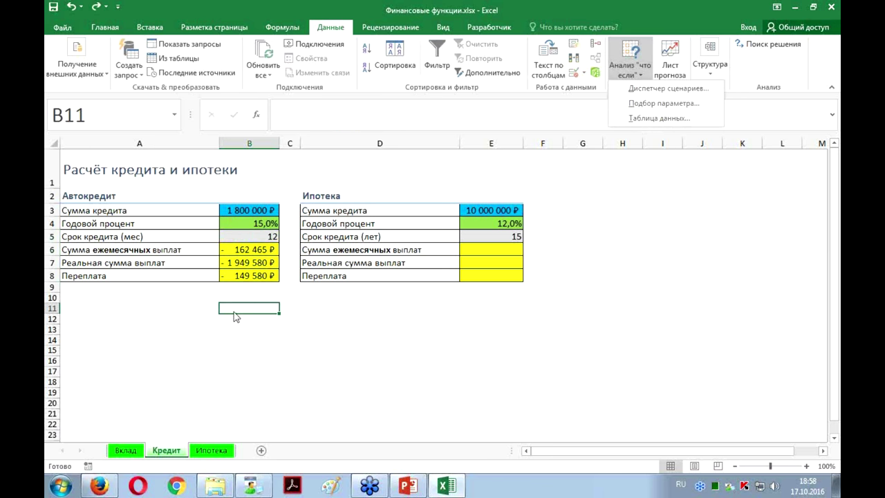
{"action": "left_click", "coordinate": [643, 103]}
{"action": "mouse_move", "coordinate": [461, 219]}
{"action": "left_mouse_down"}
{"action": "mouse_move", "coordinate": [359, 307]}
{"action": "mouse_move", "coordinate": [352, 296]}
{"action": "left_mouse_up"}
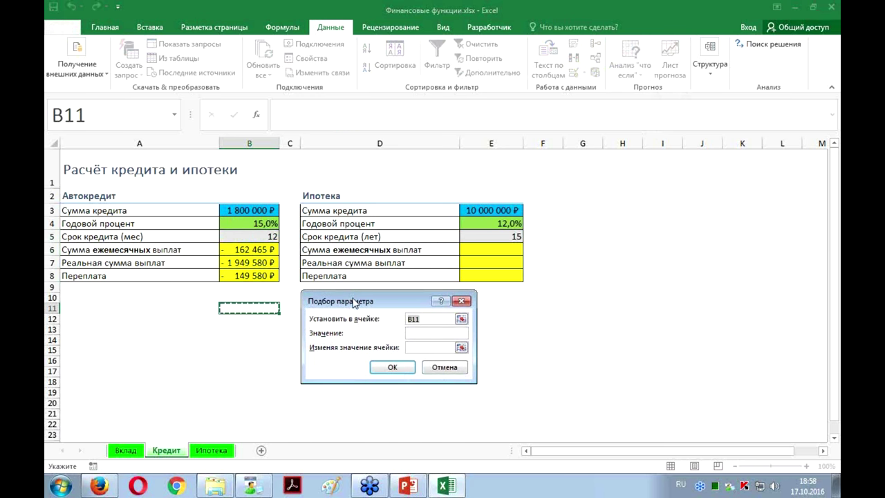
{"action": "left_click", "coordinate": [432, 323]}
{"action": "left_click", "coordinate": [245, 251]}
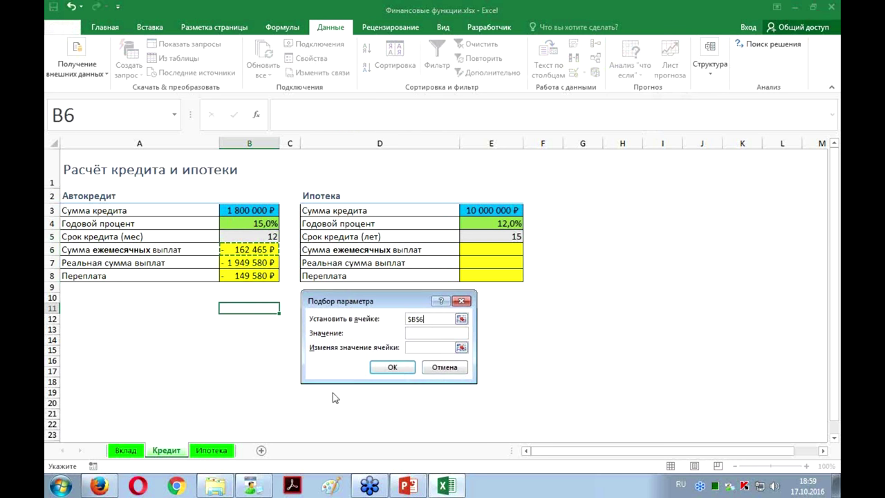
{"action": "left_click", "coordinate": [426, 333]}
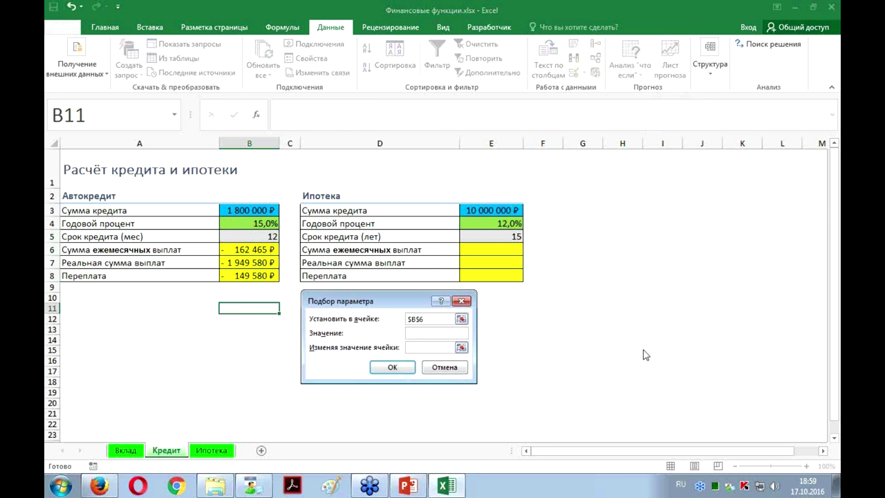
{"action": "type", "text": "-60"}
{"action": "type", "text": "000"}
{"action": "left_click", "coordinate": [421, 349]}
{"action": "left_click", "coordinate": [251, 237]}
{"action": "left_click", "coordinate": [250, 238]}
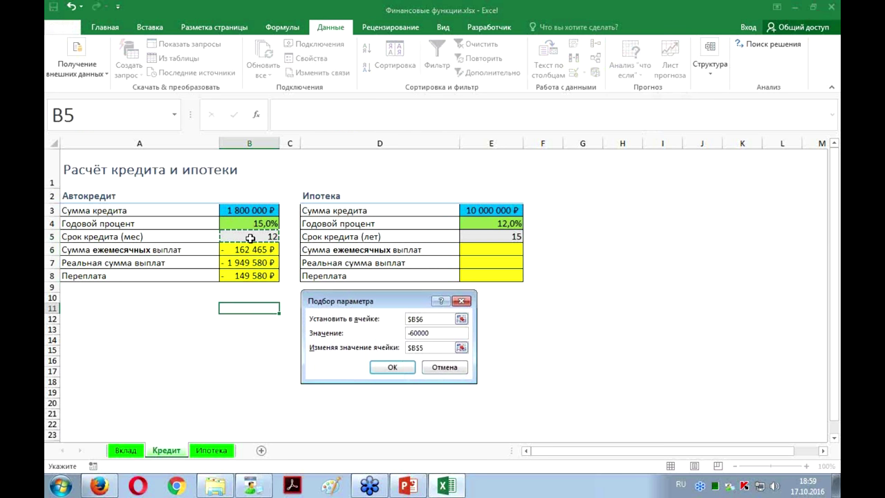
{"action": "left_click", "coordinate": [393, 368]}
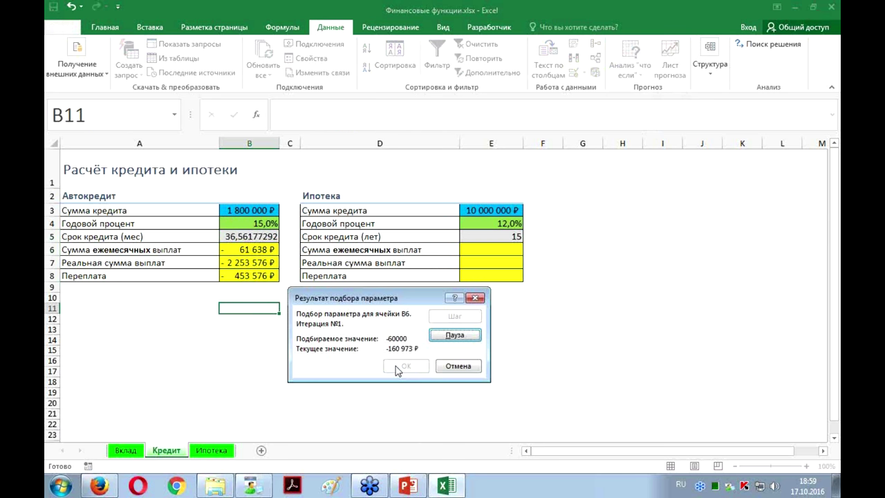
{"action": "left_click", "coordinate": [399, 367]}
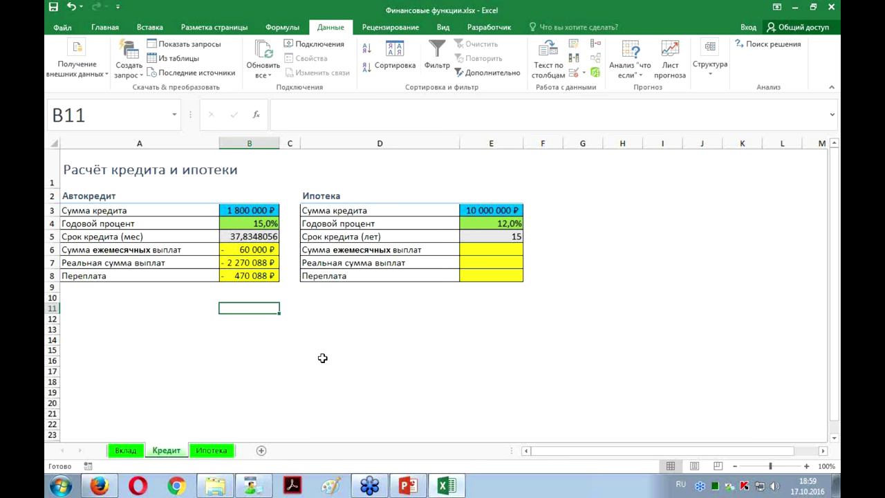
{"action": "left_click", "coordinate": [629, 67]}
{"action": "left_click", "coordinate": [626, 103]}
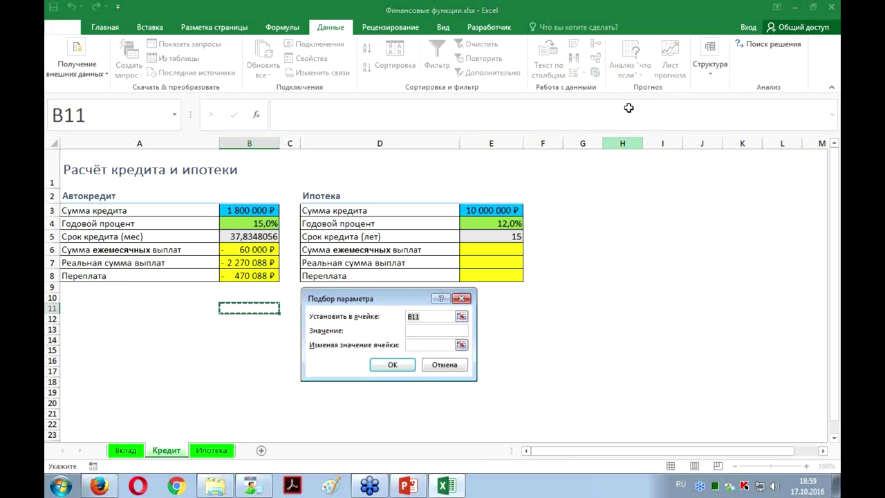
{"action": "left_click_drag", "start_coordinate": [390, 302], "coordinate": [390, 304]}
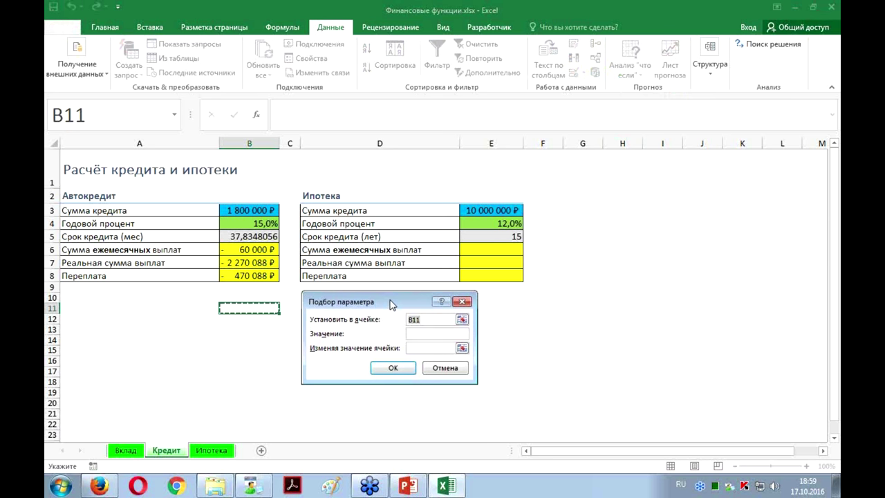
{"action": "left_click", "coordinate": [253, 249]}
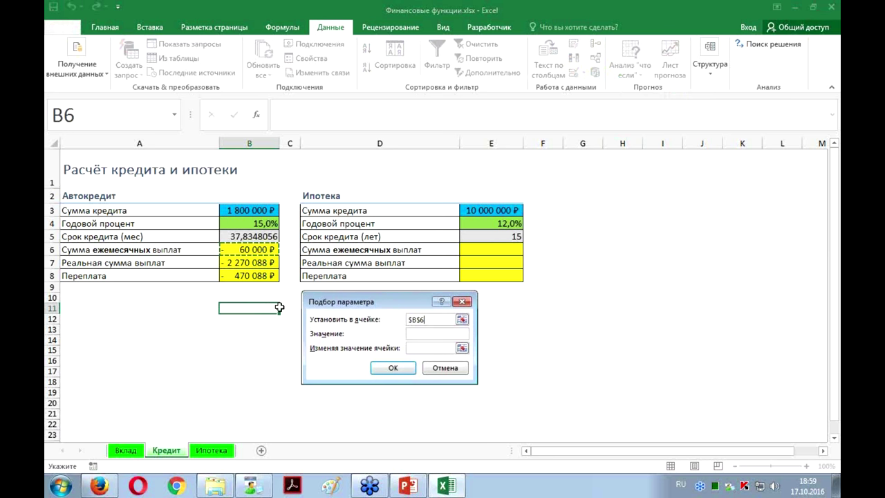
{"action": "key", "text": "Tab"}
{"action": "type", "text": "-6"}
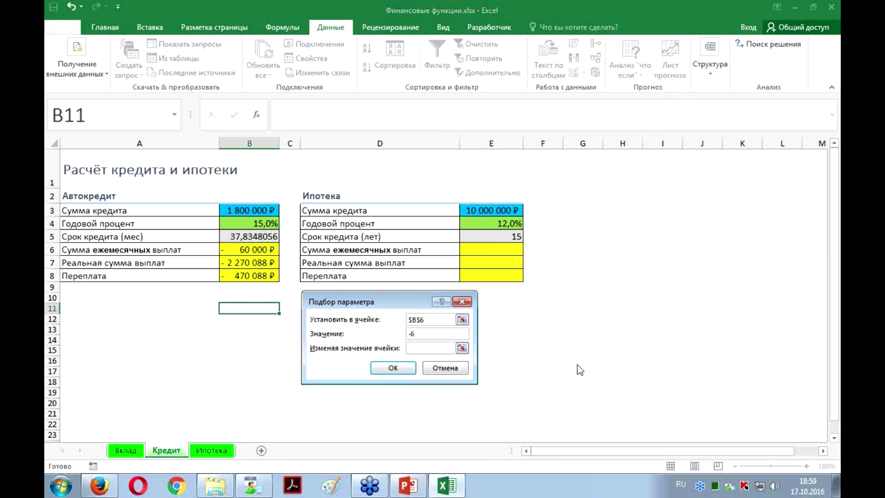
{"action": "type", "text": "0000"}
{"action": "left_click", "coordinate": [430, 347]}
{"action": "left_click", "coordinate": [242, 240]}
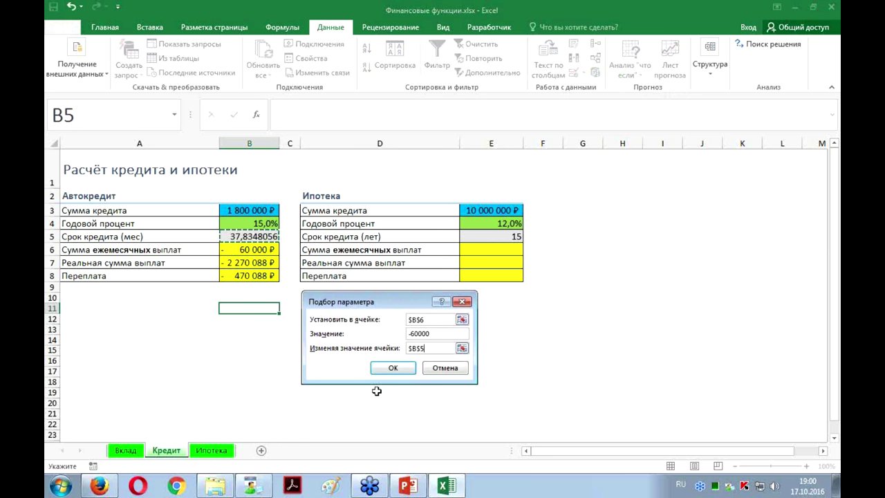
{"action": "left_click", "coordinate": [391, 368]}
{"action": "left_click", "coordinate": [395, 372]}
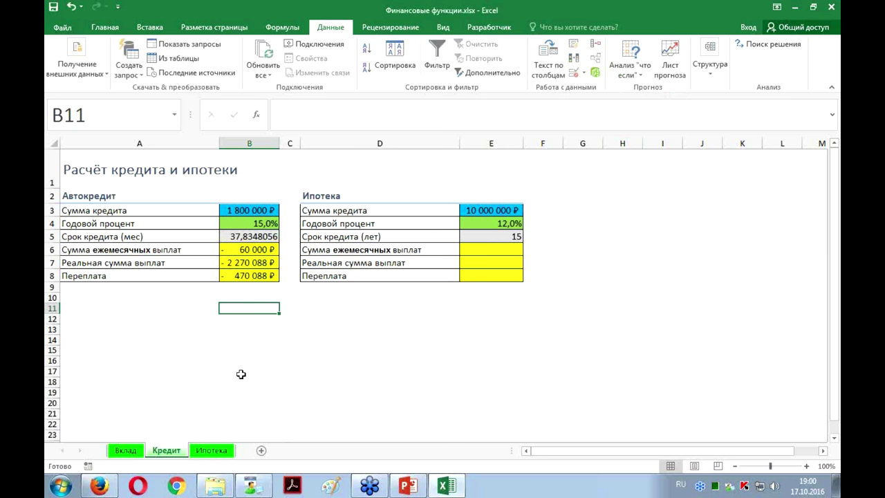
Enter =КПЕР(B4/12;B6;B3) in B11, returning 37.8348056 months
{"action": "type", "text": "="}
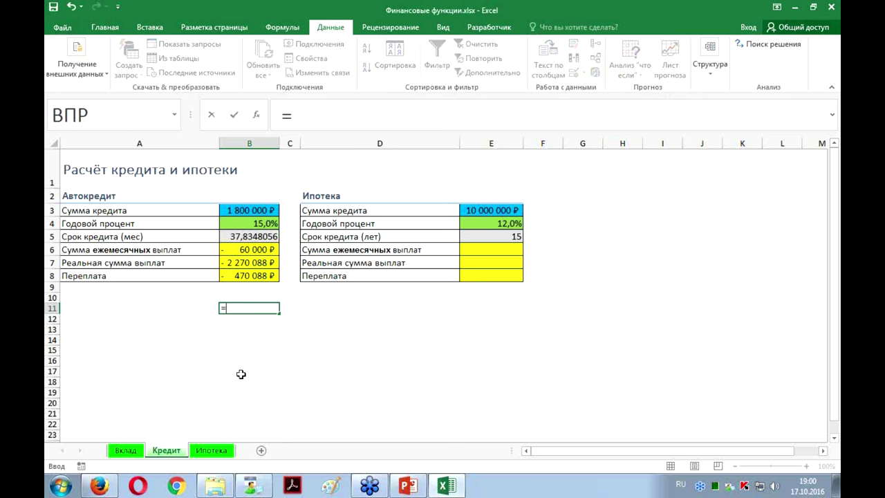
{"action": "type", "text": "кпер("}
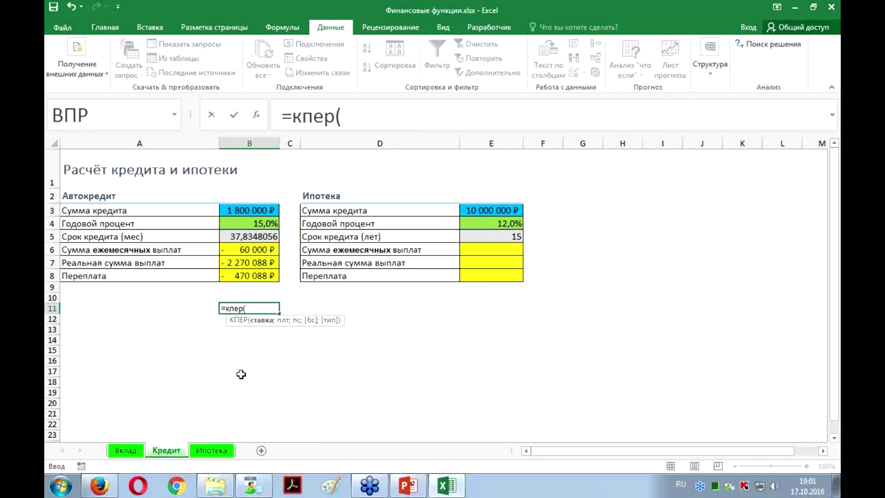
{"action": "mouse_move", "coordinate": [230, 321]}
{"action": "left_mouse_down"}
{"action": "mouse_move", "coordinate": [197, 350]}
{"action": "mouse_move", "coordinate": [197, 343]}
{"action": "left_mouse_up"}
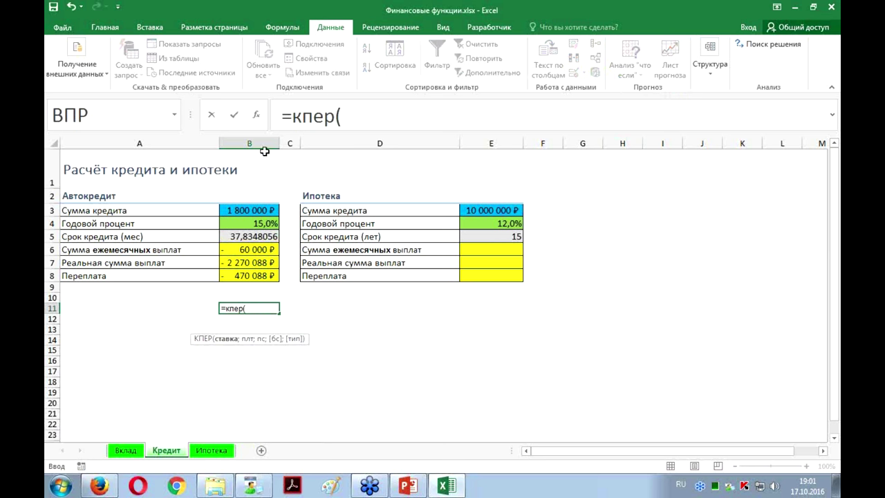
{"action": "left_click", "coordinate": [257, 227]}
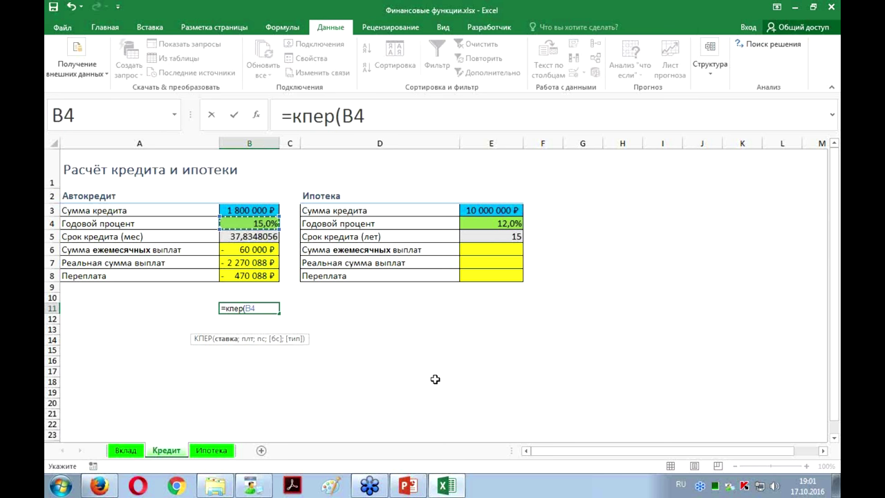
{"action": "type", "text": "/12"}
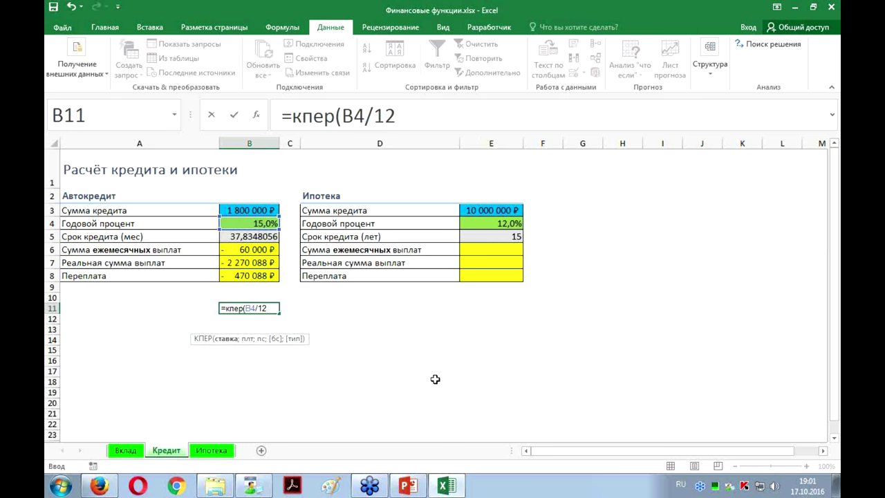
{"action": "type", "text": ";"}
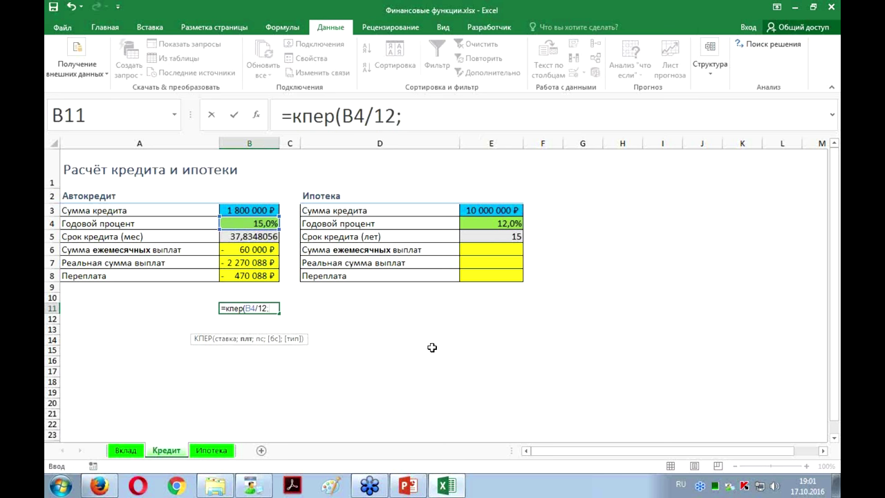
{"action": "left_click", "coordinate": [245, 250]}
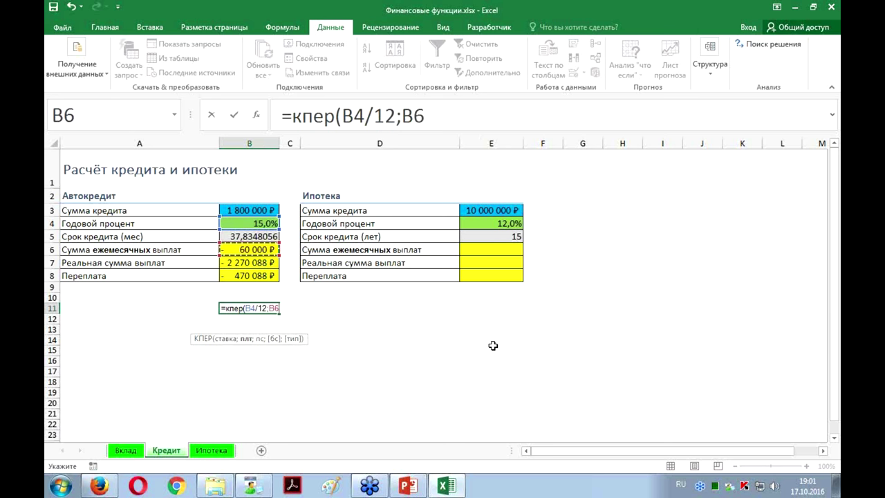
{"action": "type", "text": ";"}
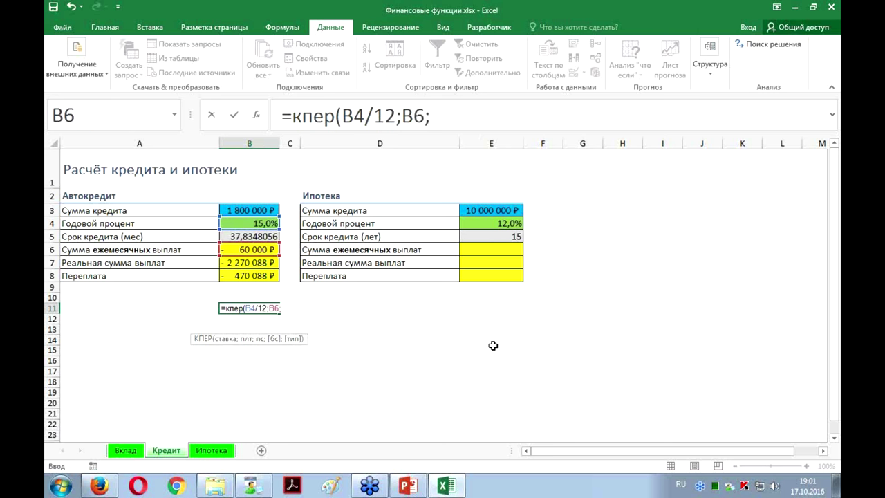
{"action": "left_click", "coordinate": [244, 210]}
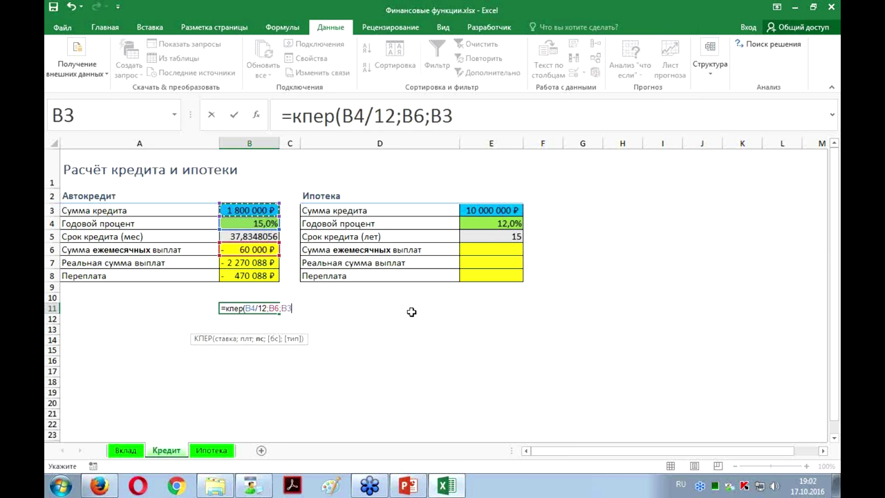
{"action": "type", "text": ")"}
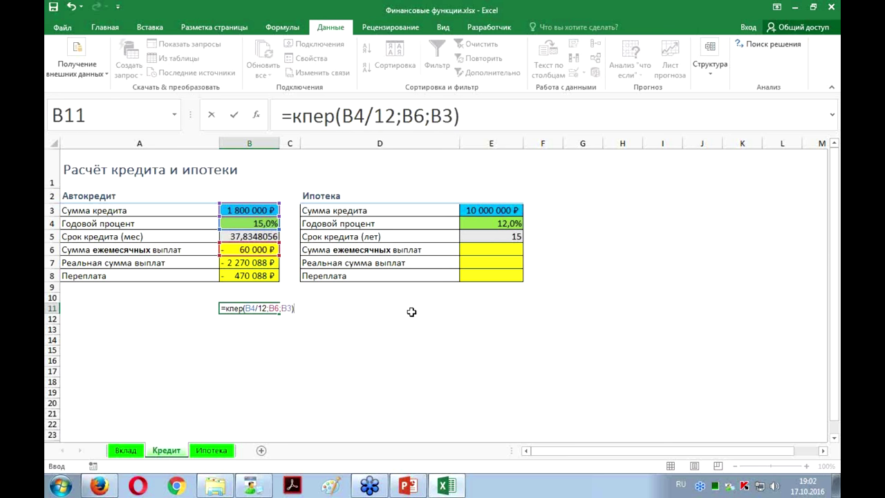
{"action": "key", "text": "ctrl+Return"}
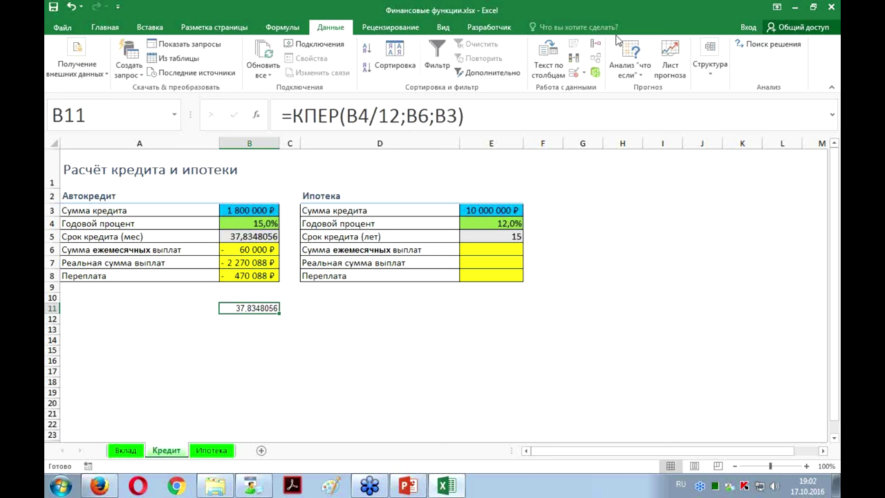
{"action": "left_click", "coordinate": [837, 280]}
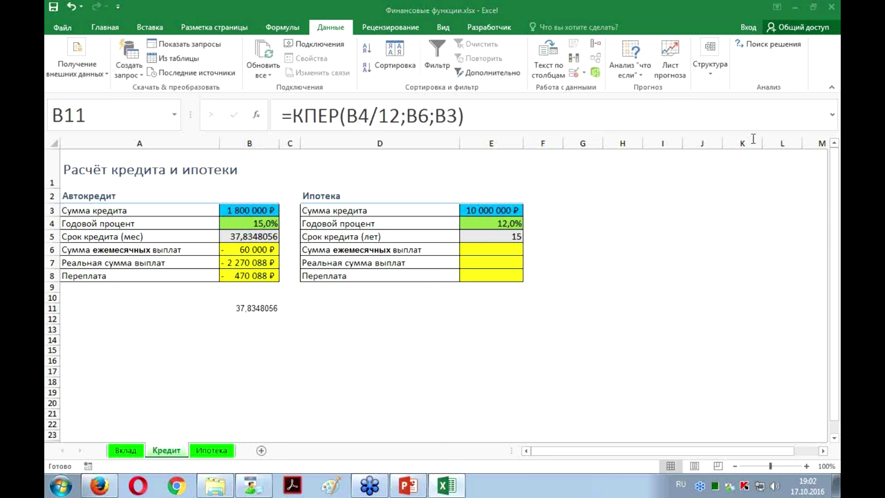
{"action": "left_click", "coordinate": [244, 308]}
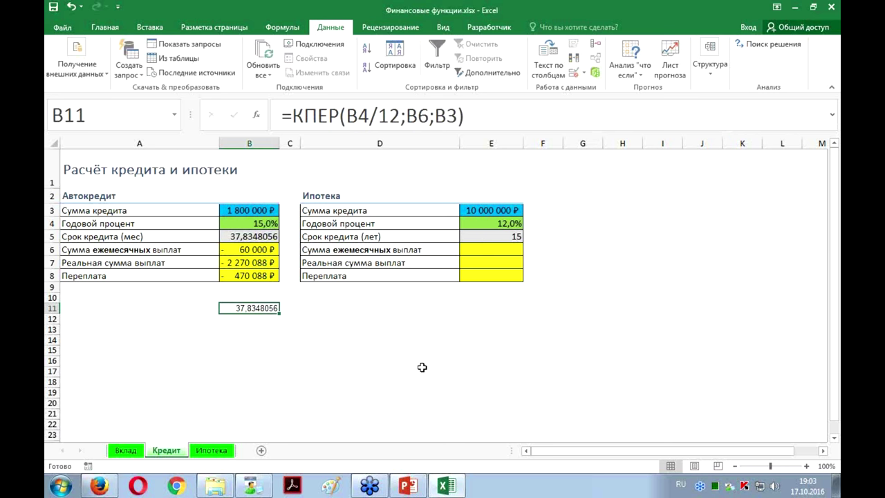
Enter =ПЛТ(E4/12;E5*12;E3) in E6, giving a −120 017 ₽ monthly payment
{"action": "left_click", "coordinate": [477, 254]}
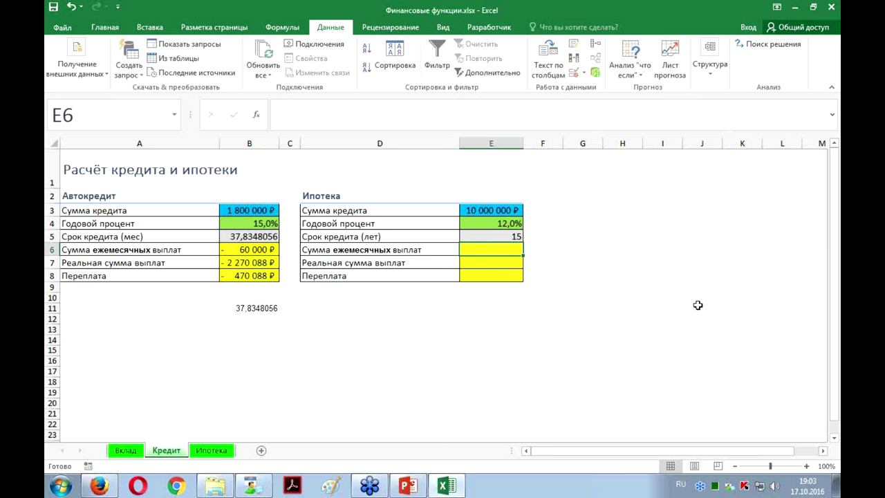
{"action": "type", "text": "="}
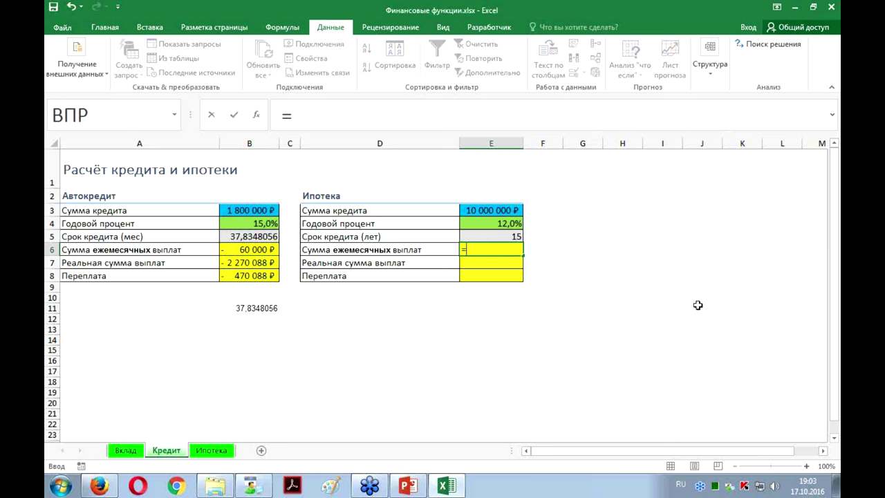
{"action": "type", "text": "плт("}
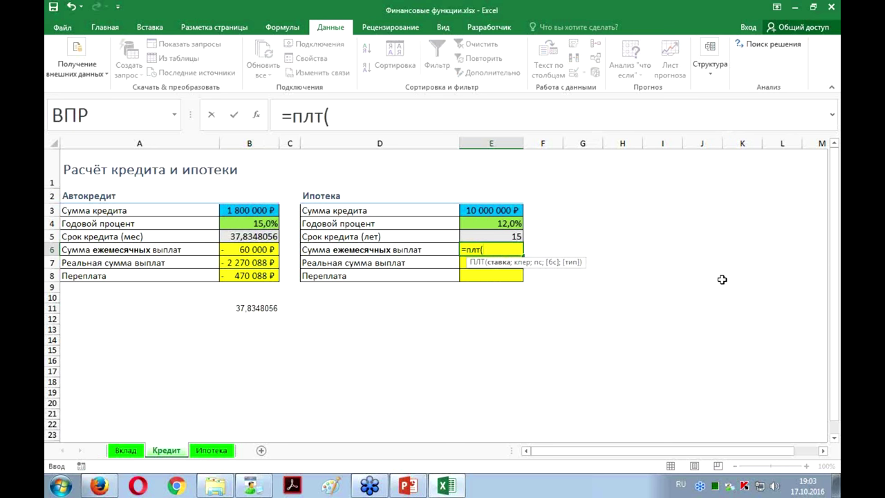
{"action": "left_click", "coordinate": [487, 225]}
{"action": "type", "text": "/12;"}
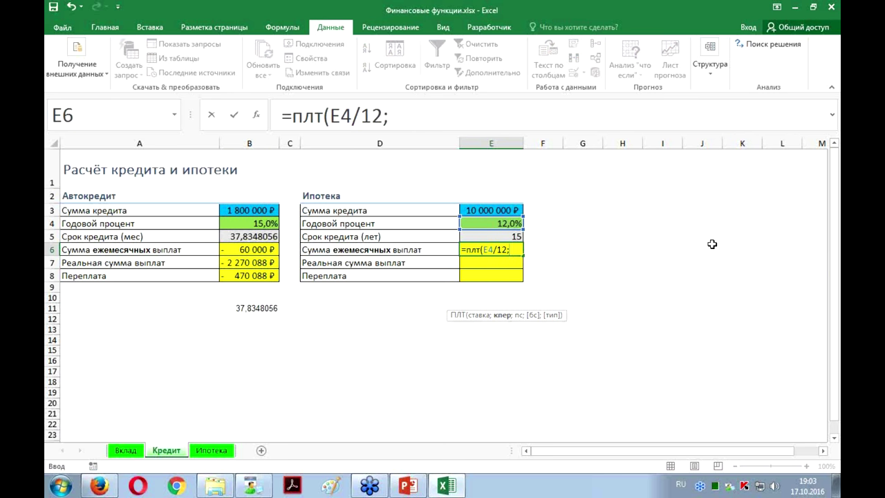
{"action": "left_click", "coordinate": [509, 235]}
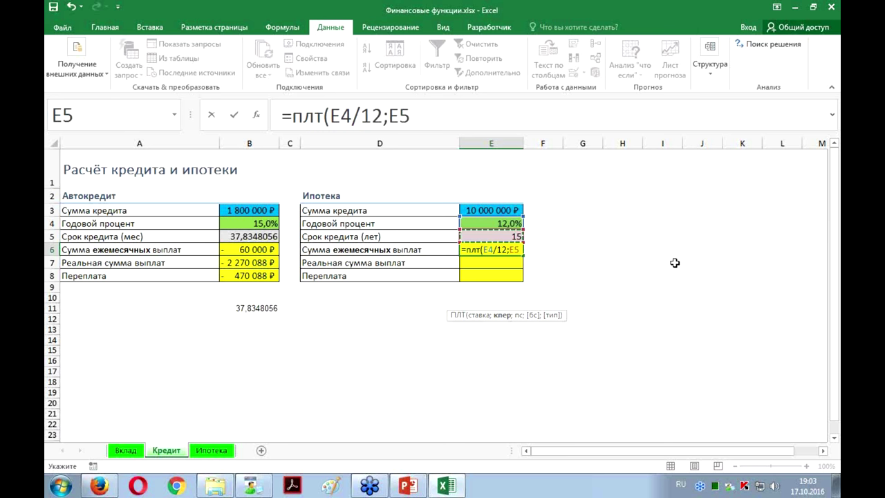
{"action": "type", "text": "*"}
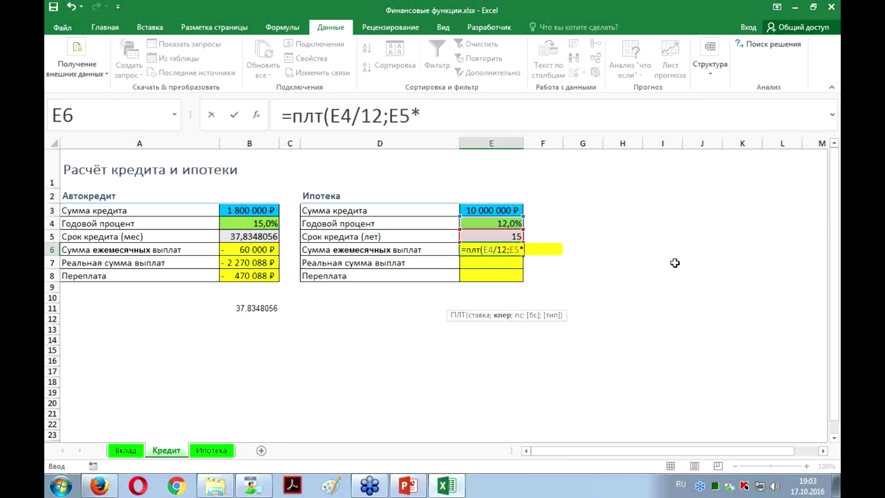
{"action": "type", "text": "12"}
{"action": "type", "text": ";"}
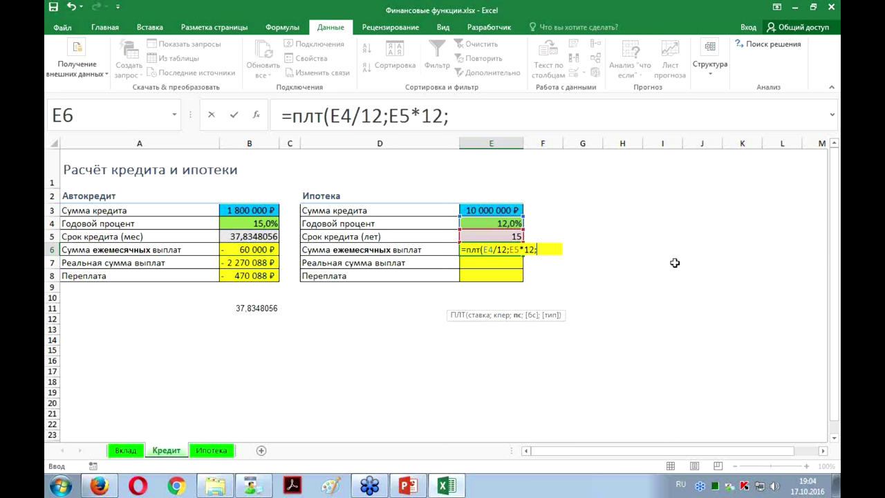
{"action": "left_click", "coordinate": [488, 211]}
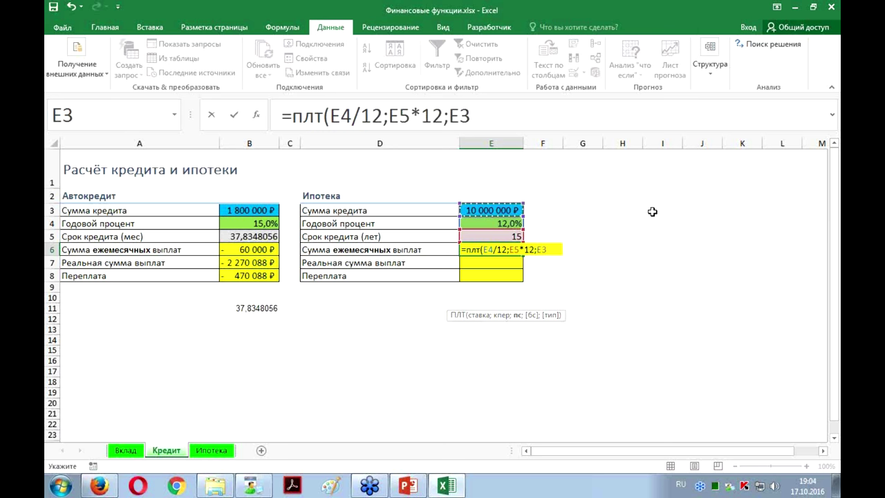
{"action": "type", "text": ")"}
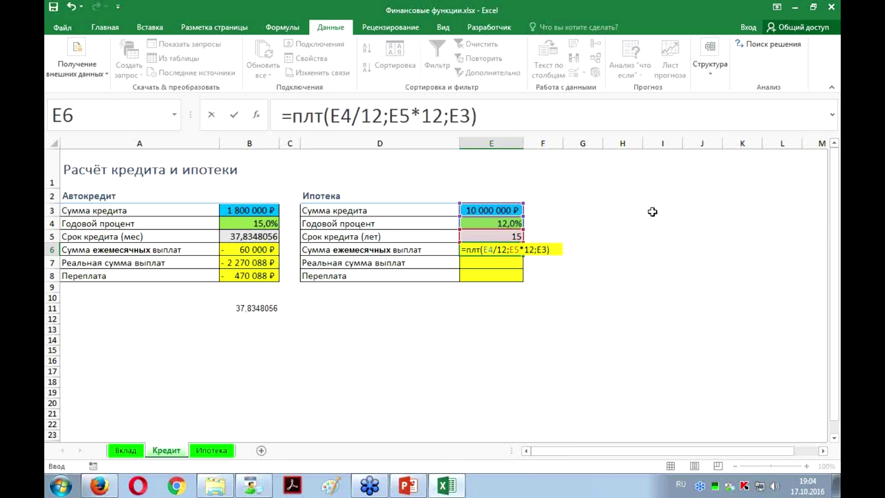
{"action": "key", "text": "ctrl+Return"}
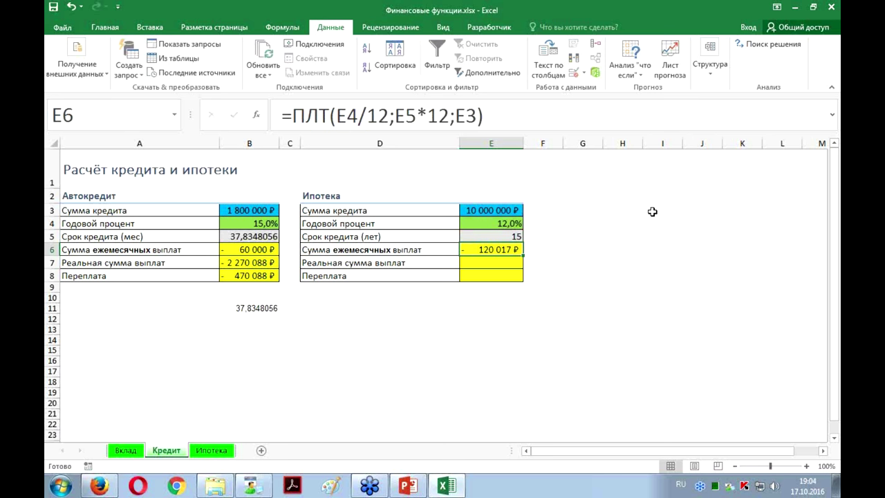
{"action": "key", "text": "Return"}
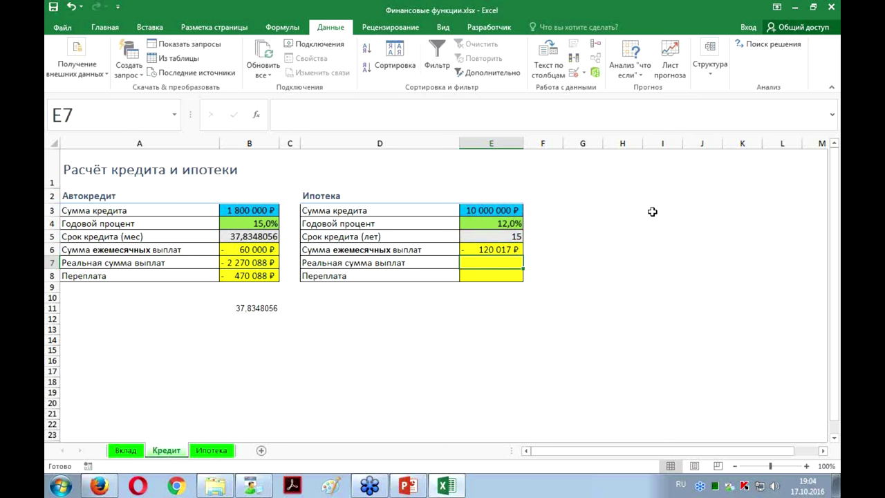
Enter the total repayment =E6*E5*12 in E7, giving −21 603 025 ₽
{"action": "type", "text": "="}
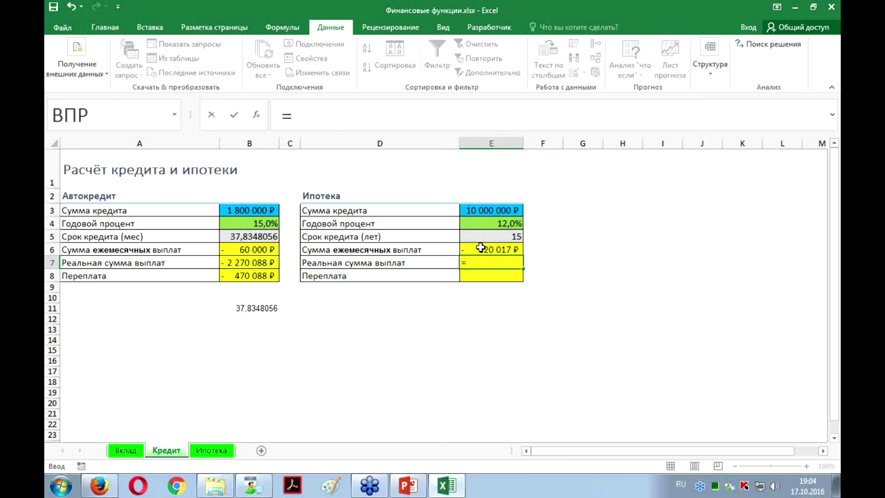
{"action": "left_click", "coordinate": [482, 248]}
{"action": "type", "text": "*"}
{"action": "key", "text": "Up"}
{"action": "key", "text": "Up"}
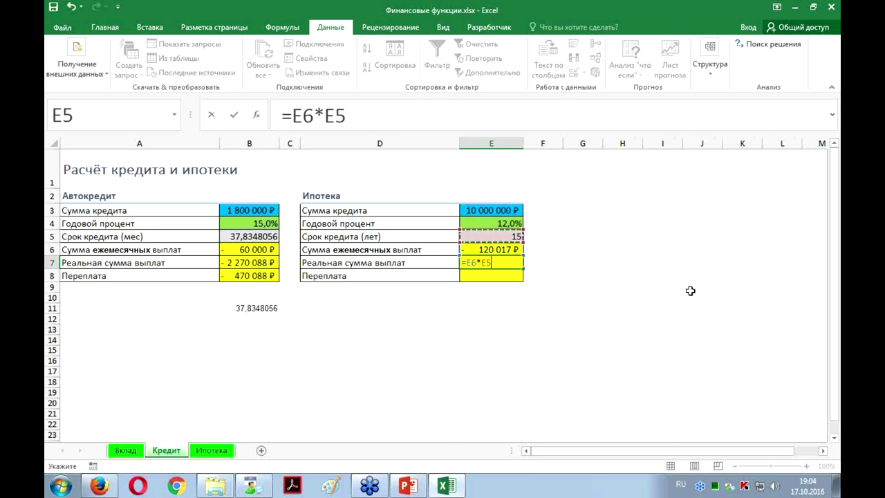
{"action": "type", "text": "*12"}
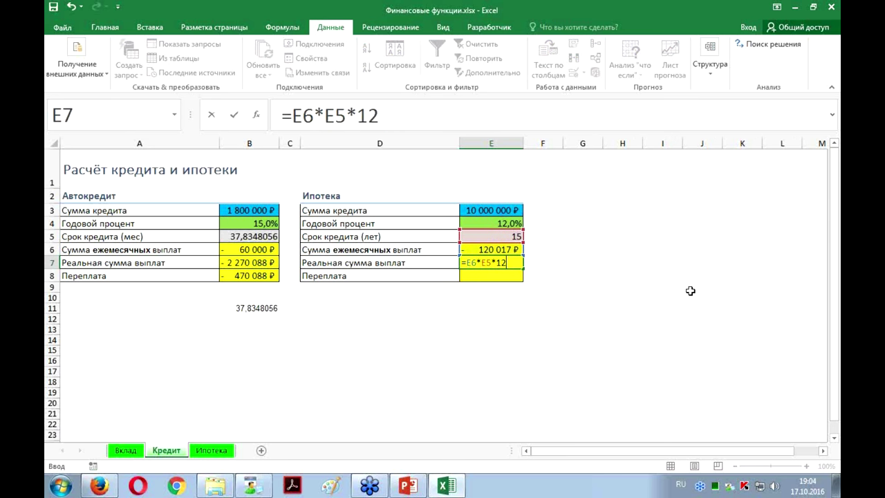
{"action": "key", "text": "ctrl+Return"}
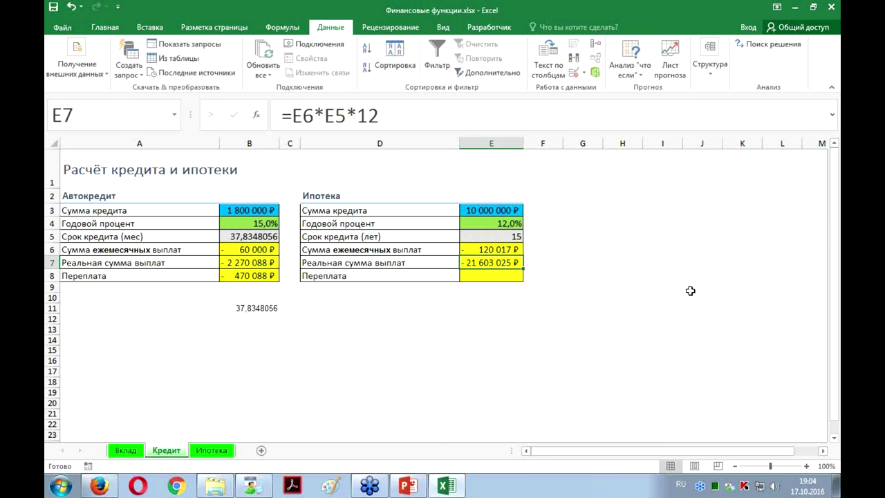
Enter the overpayment =E3+E7 in E8, giving −11 603 025 ₽
{"action": "left_click", "coordinate": [491, 277]}
{"action": "type", "text": "="}
{"action": "left_click", "coordinate": [491, 211]}
{"action": "type", "text": "+"}
{"action": "left_click", "coordinate": [491, 256]}
{"action": "key", "text": "ctrl+Return"}
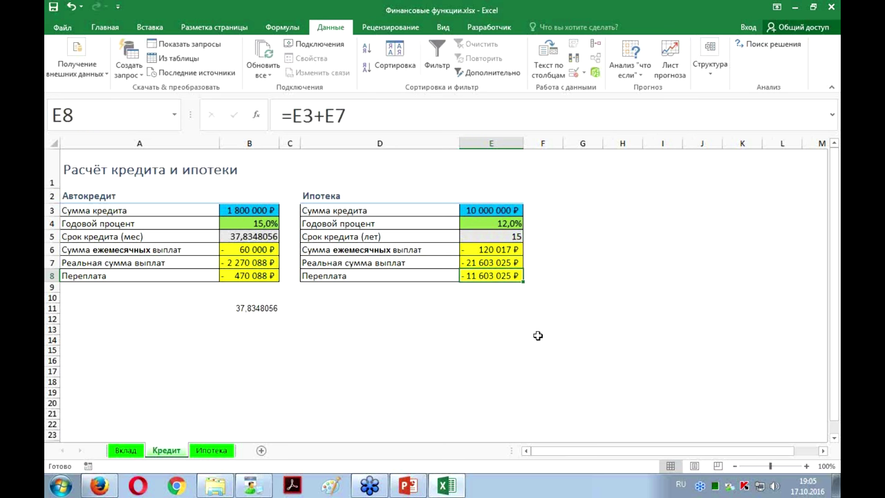
{"action": "key", "text": "Up"}
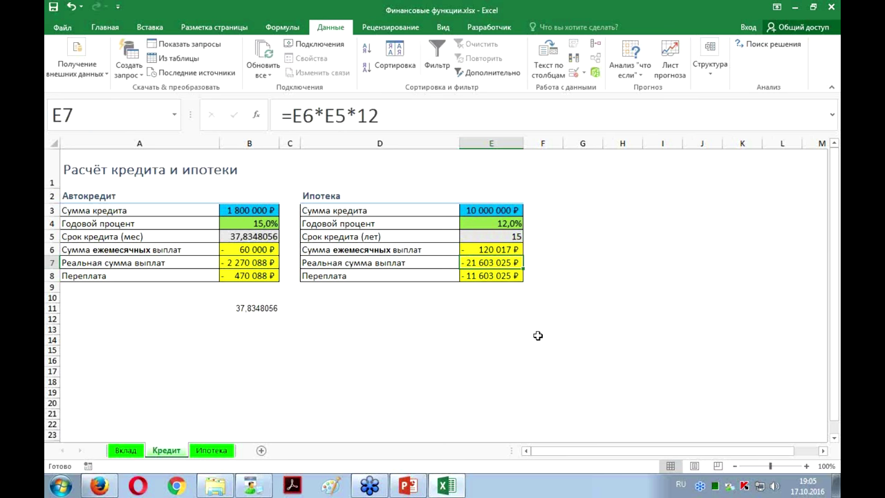
Switch via the Вклад and Кредит tabs to the Ипотека sheet with its empty payment grid
{"action": "left_click", "coordinate": [132, 452]}
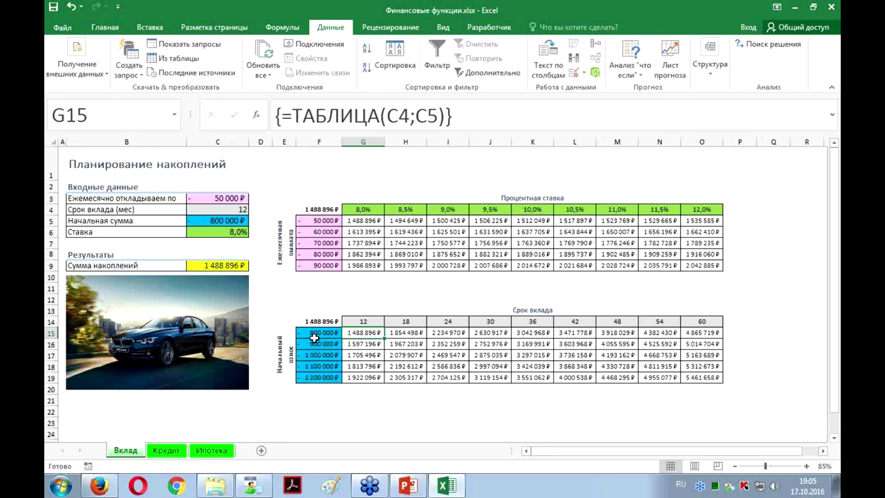
{"action": "left_click", "coordinate": [168, 451]}
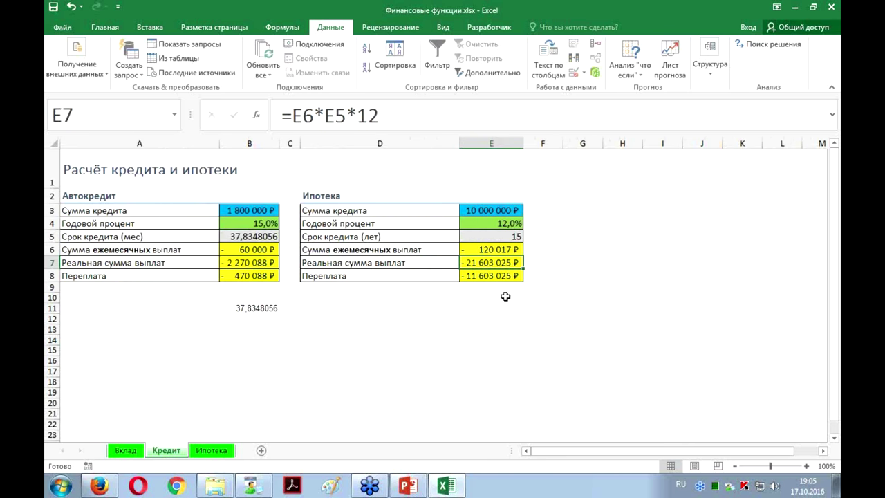
{"action": "left_click", "coordinate": [212, 451]}
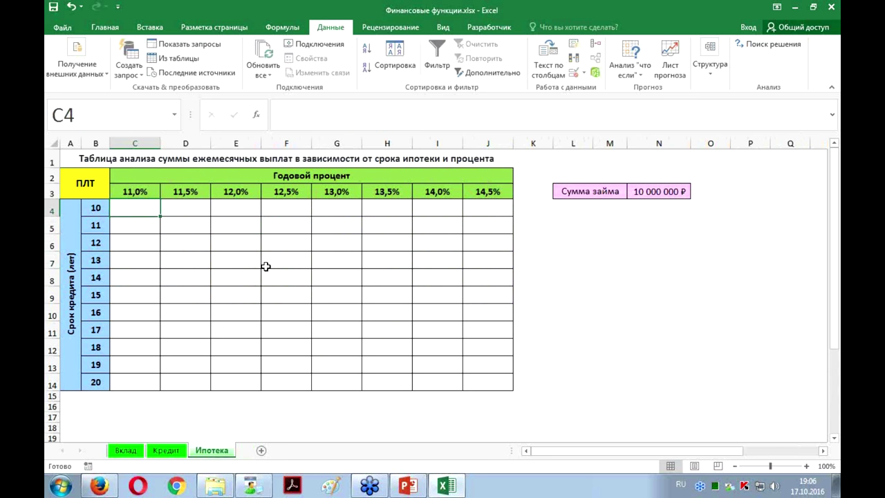
In C4 start =ПЛТ(C$3/12; using the row-locked 11,0% rate, then pick a term cell
{"action": "type", "text": "=плт"}
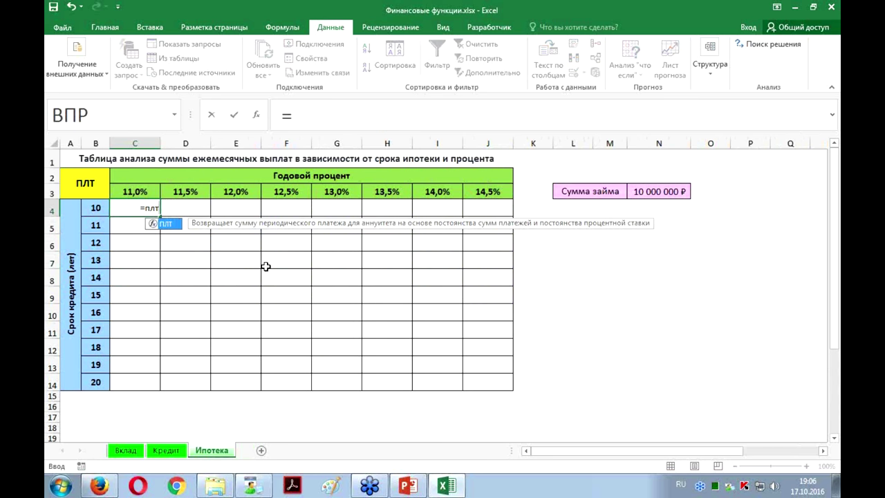
{"action": "type", "text": "("}
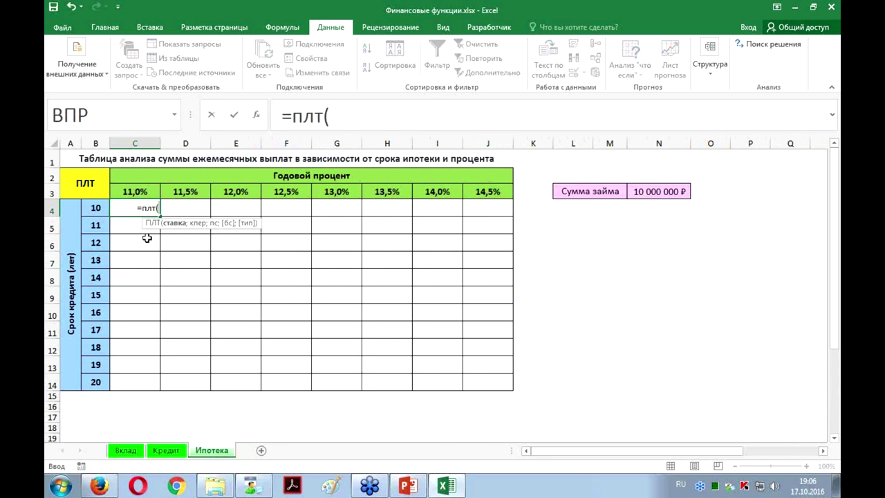
{"action": "left_click_drag", "start_coordinate": [143, 225], "coordinate": [157, 255]}
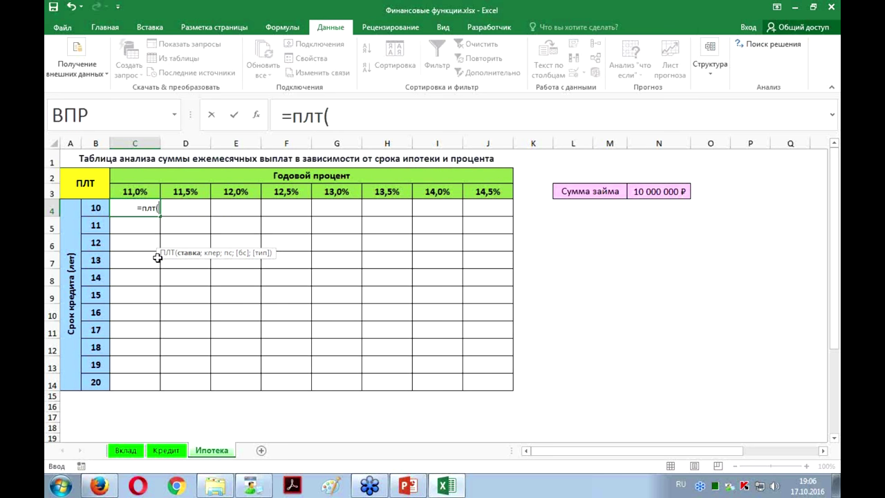
{"action": "left_click", "coordinate": [128, 192]}
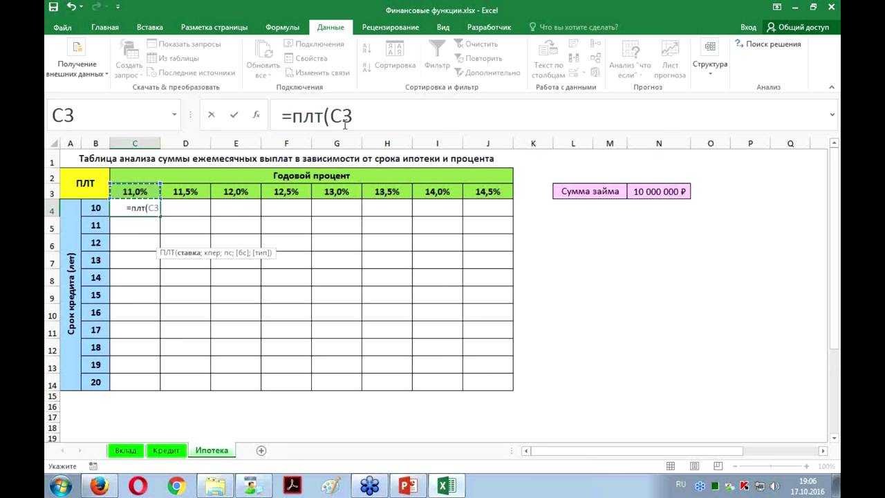
{"action": "left_click", "coordinate": [346, 119]}
{"action": "type", "text": "$"}
{"action": "left_click_drag", "start_coordinate": [343, 115], "coordinate": [354, 116]}
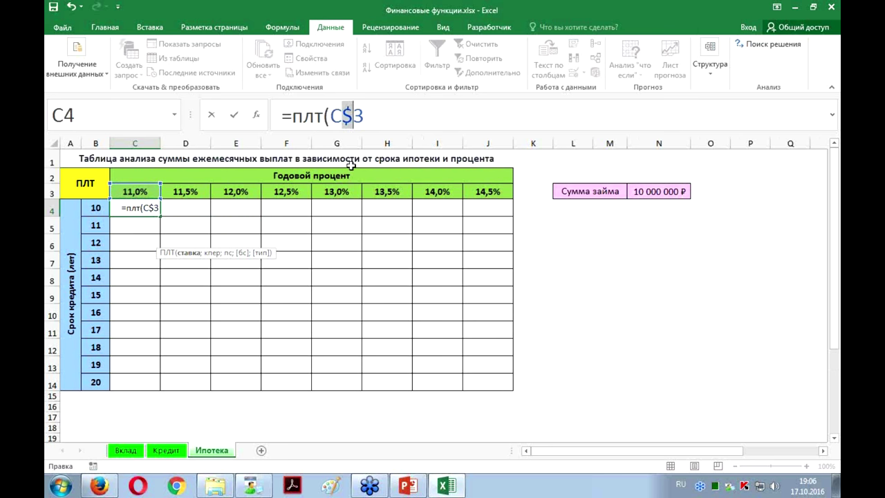
{"action": "left_click", "coordinate": [368, 116]}
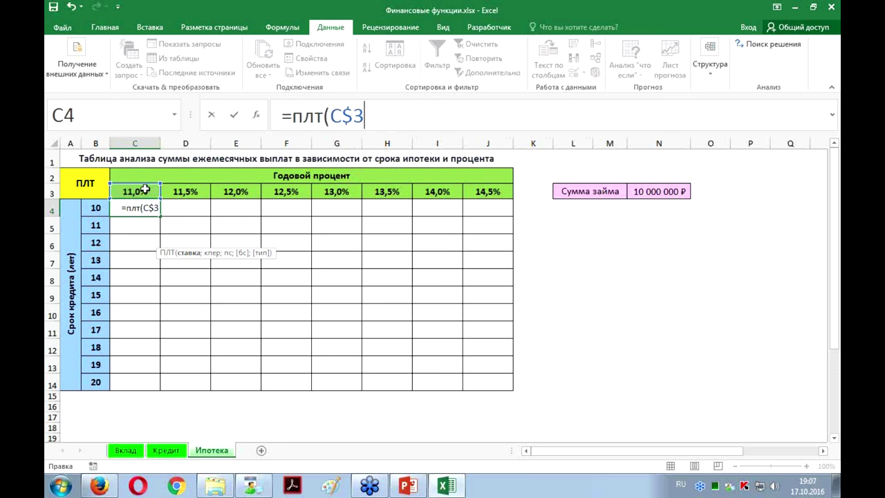
{"action": "type", "text": "/"}
{"action": "type", "text": "12"}
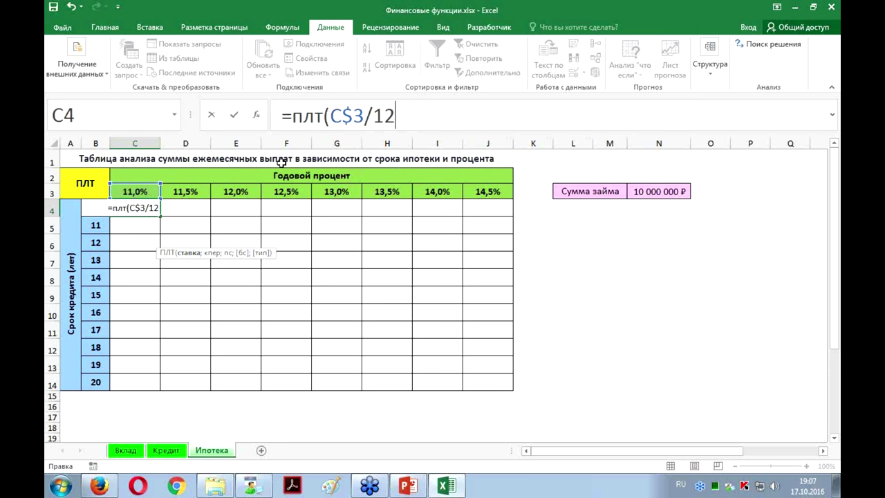
{"action": "type", "text": ";"}
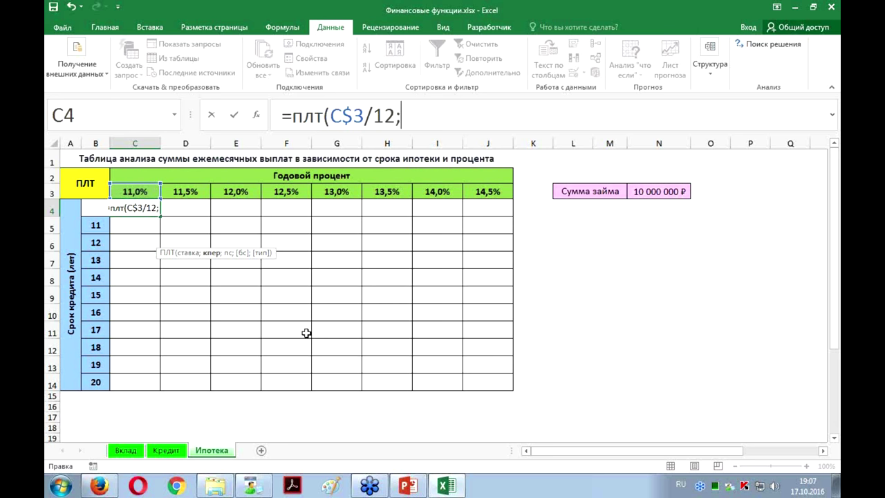
{"action": "left_click", "coordinate": [89, 223]}
Complete =ПЛТ(C$3/12;$B4*12;$N$3) in C4 and fill it across to column J and down to row 14
{"action": "key", "text": "Up"}
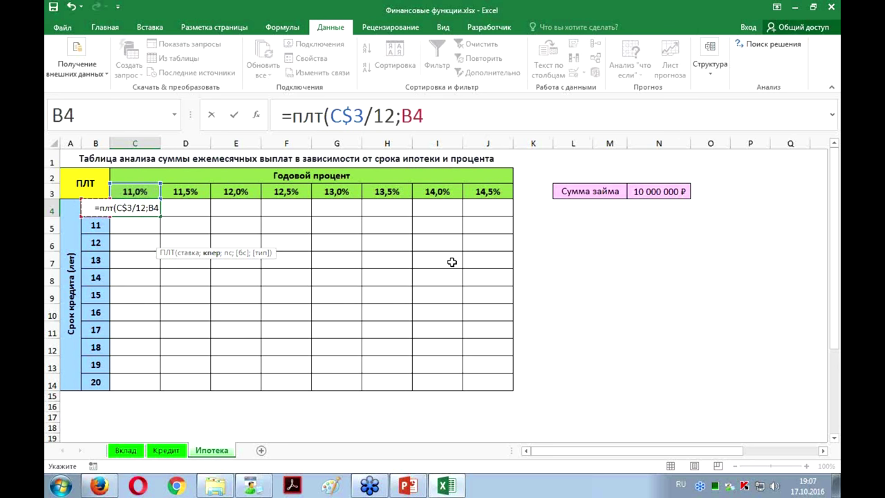
{"action": "key", "text": "F4"}
{"action": "key", "text": "F4"}
{"action": "key", "text": "F4"}
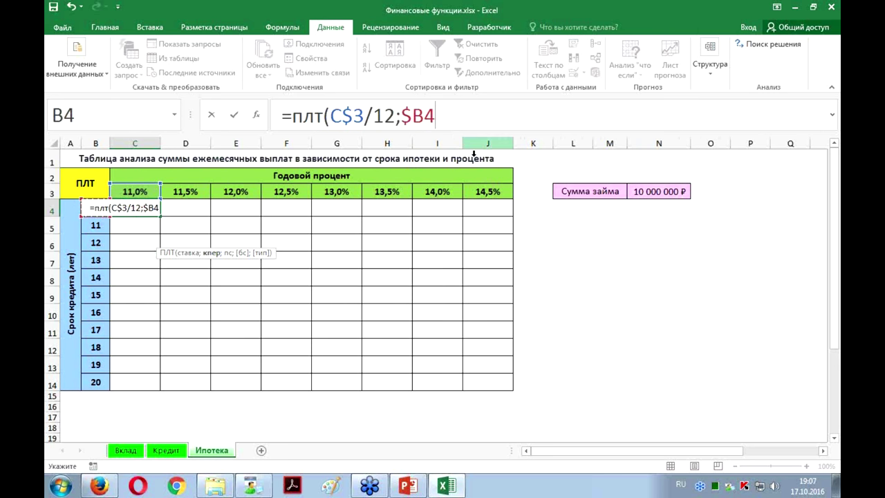
{"action": "type", "text": "*"}
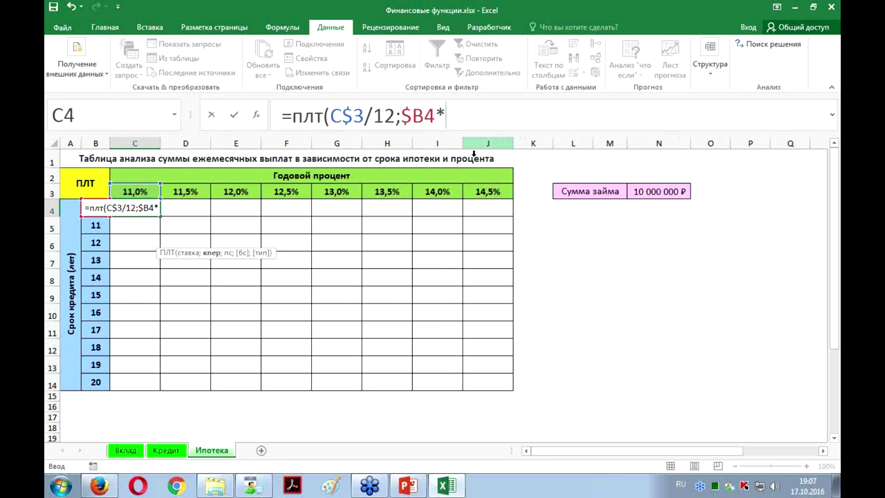
{"action": "type", "text": "12"}
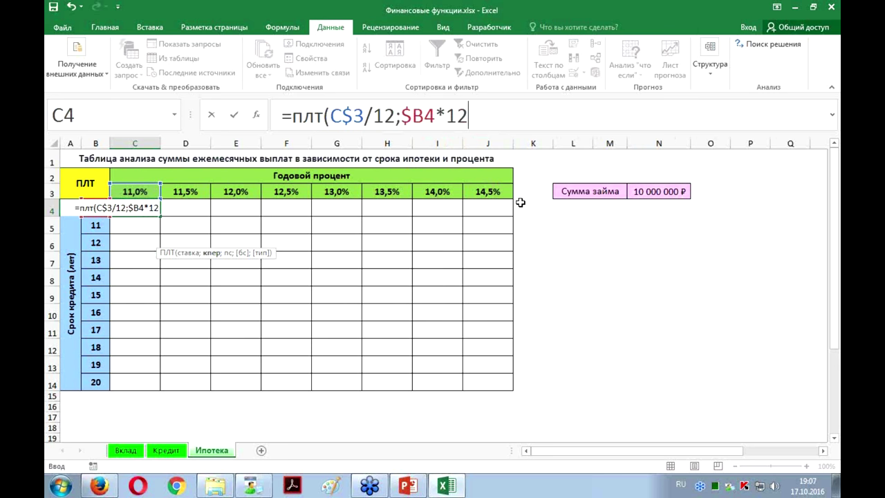
{"action": "type", "text": ";"}
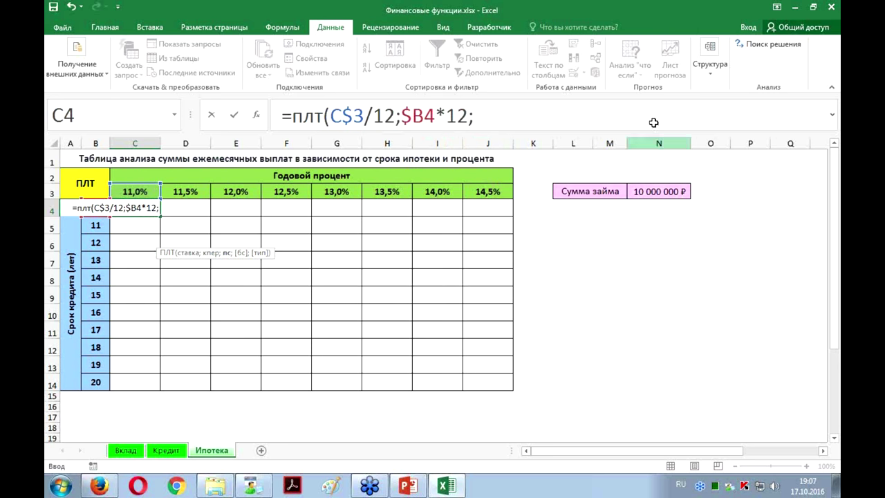
{"action": "left_click", "coordinate": [662, 192]}
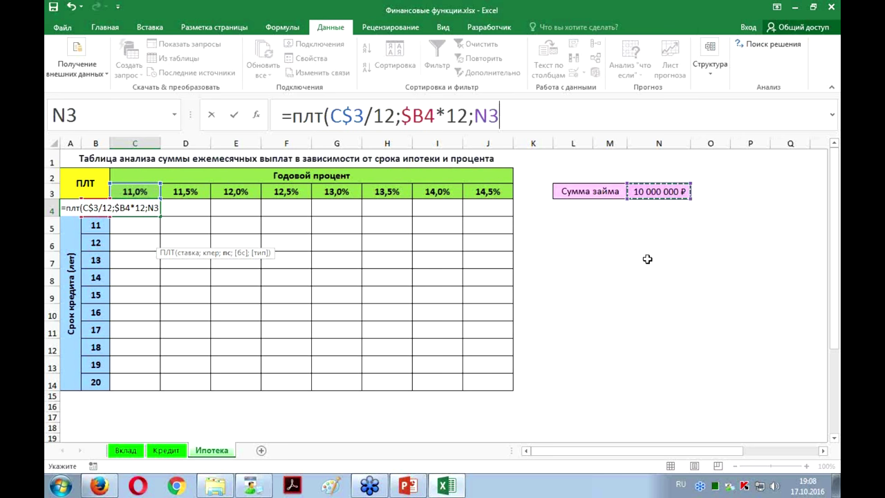
{"action": "key", "text": "F4"}
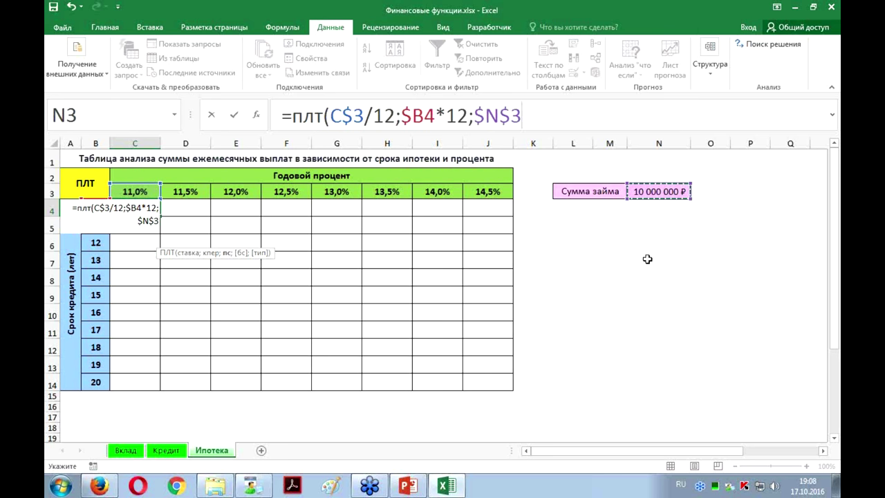
{"action": "type", "text": ")"}
{"action": "key", "text": "ctrl+Return"}
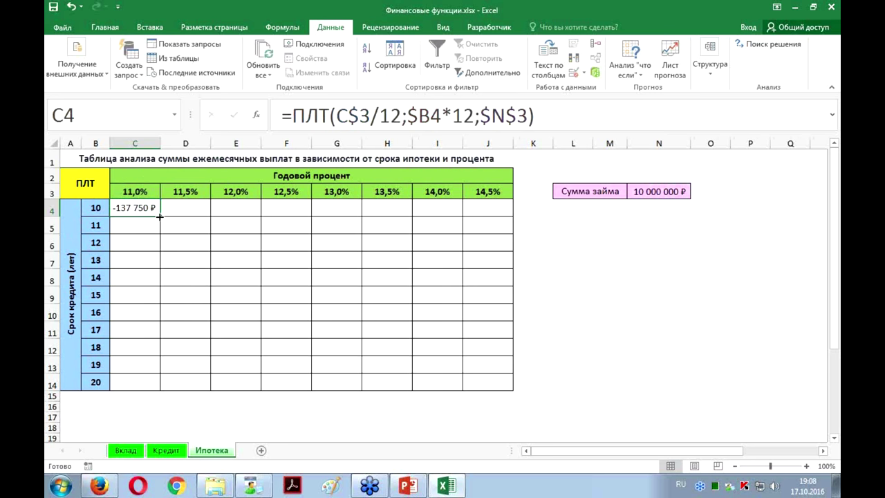
{"action": "left_click_drag", "start_coordinate": [161, 216], "coordinate": [513, 216]}
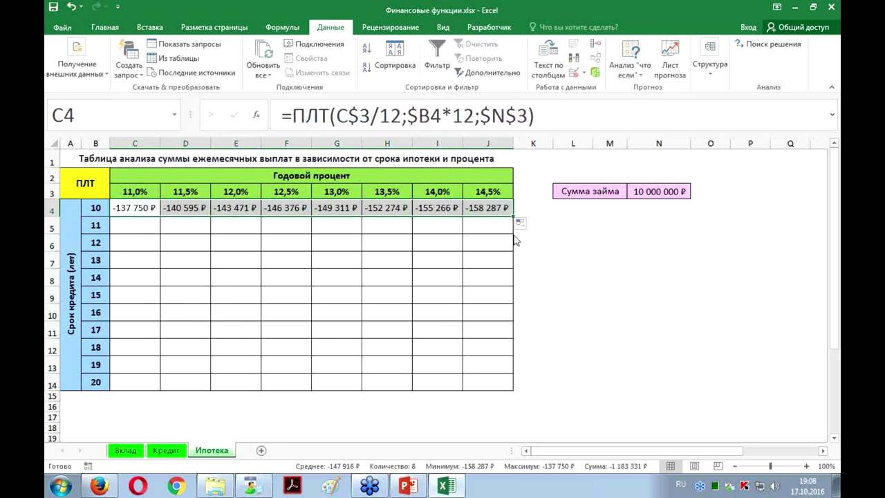
{"action": "left_click_drag", "start_coordinate": [513, 216], "coordinate": [511, 387]}
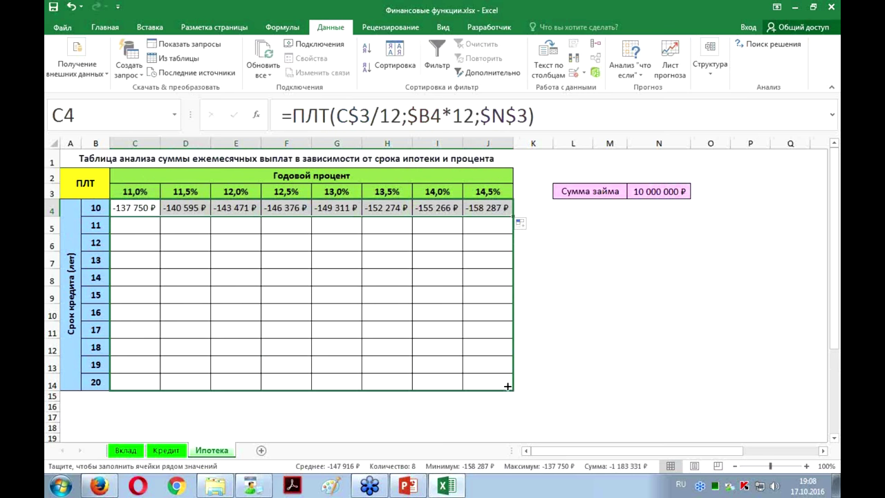